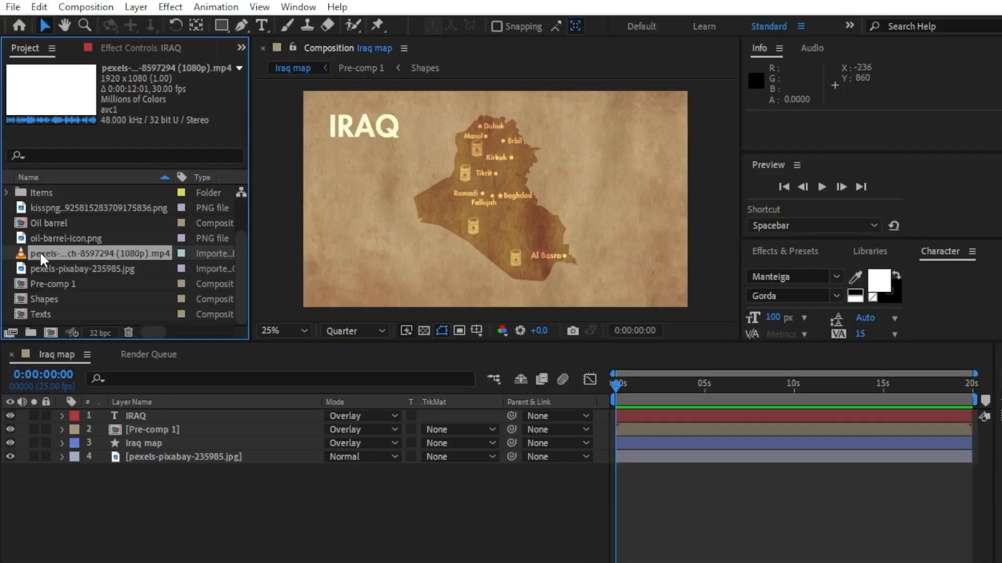
double_click(40, 251)
key(space)
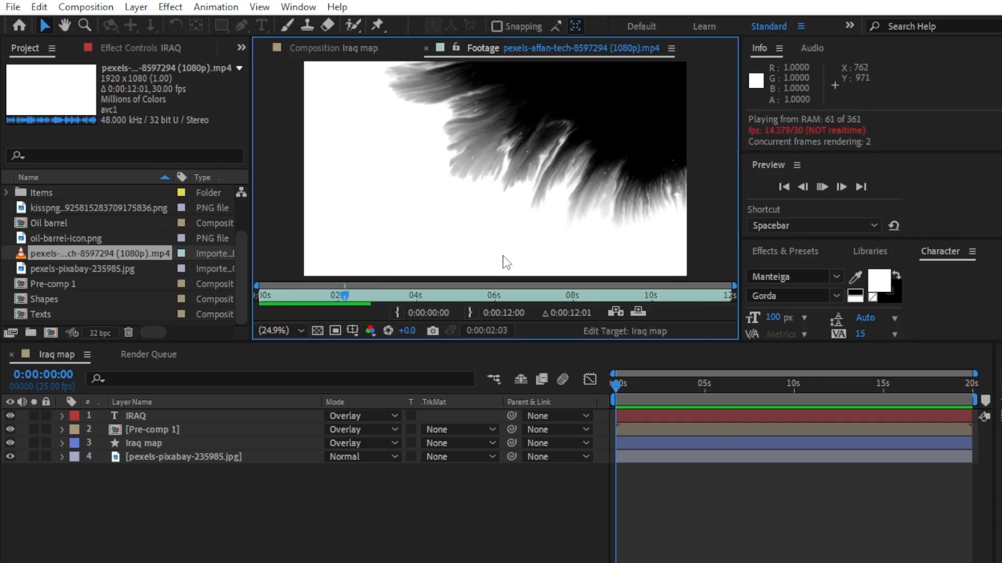
click(700, 296)
drag(700, 296, 298, 296)
click(334, 48)
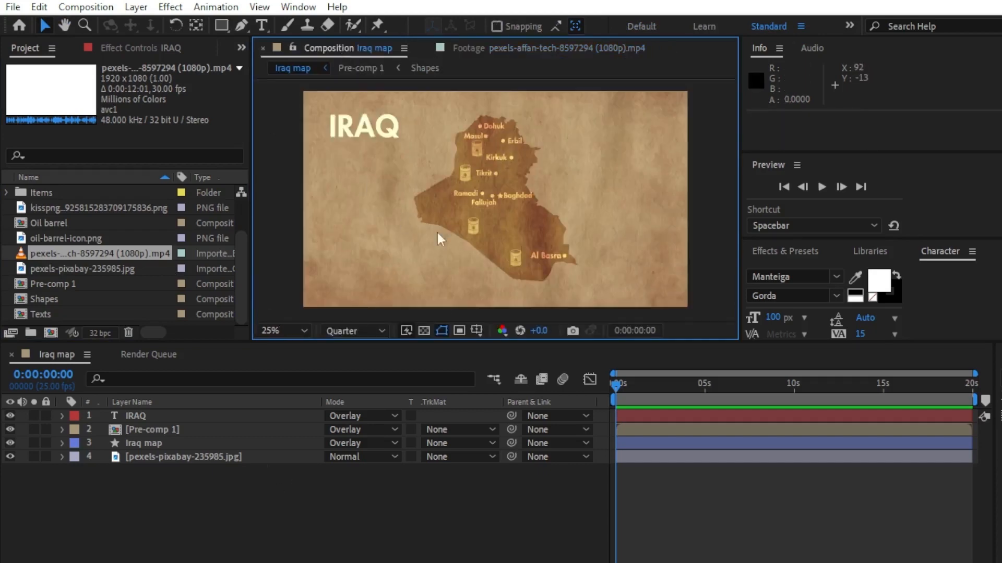
Add the ink footage to the composition directly above the Iraq map layer and scale it to 61%.
drag(52, 252, 140, 438)
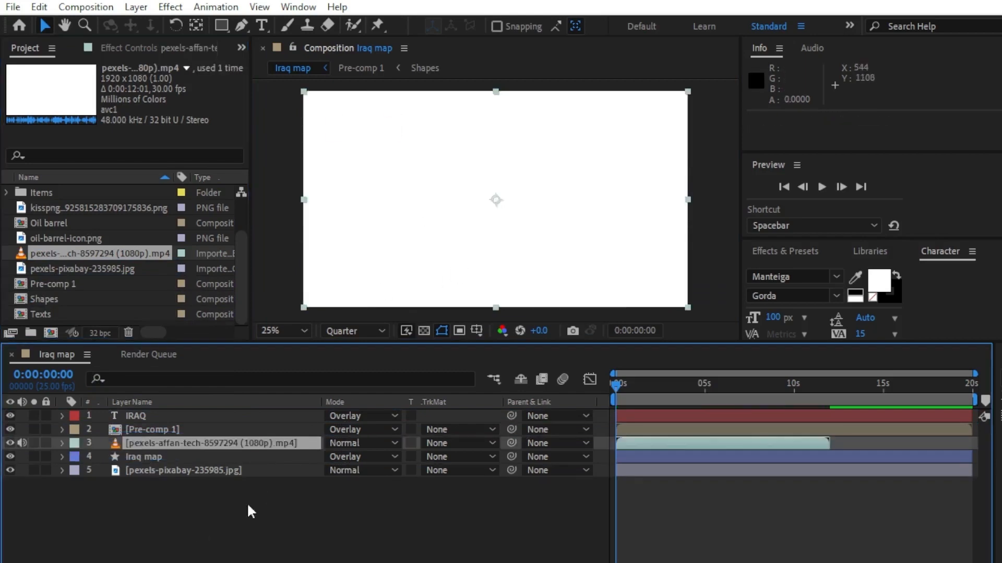
key(s)
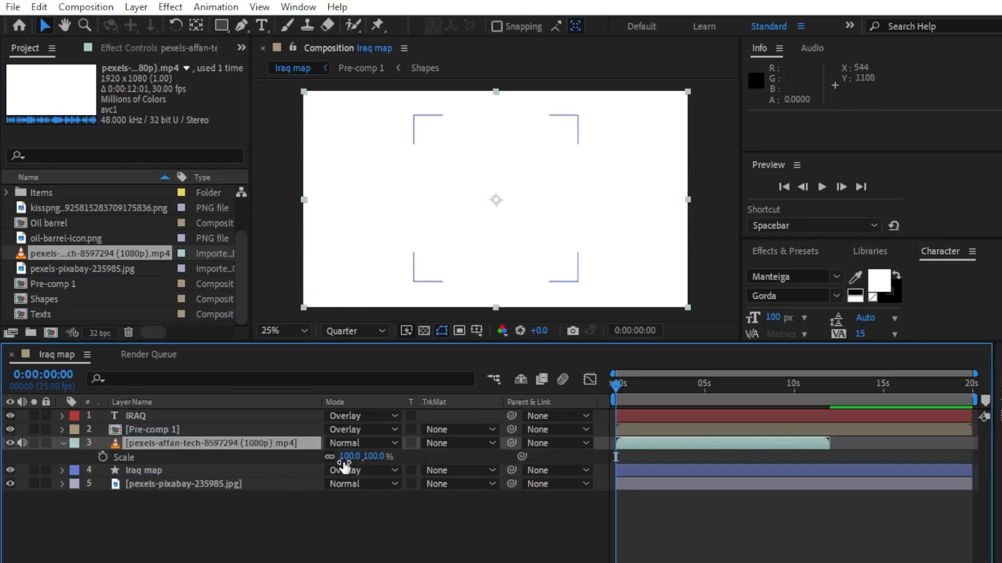
drag(347, 456, 326, 457)
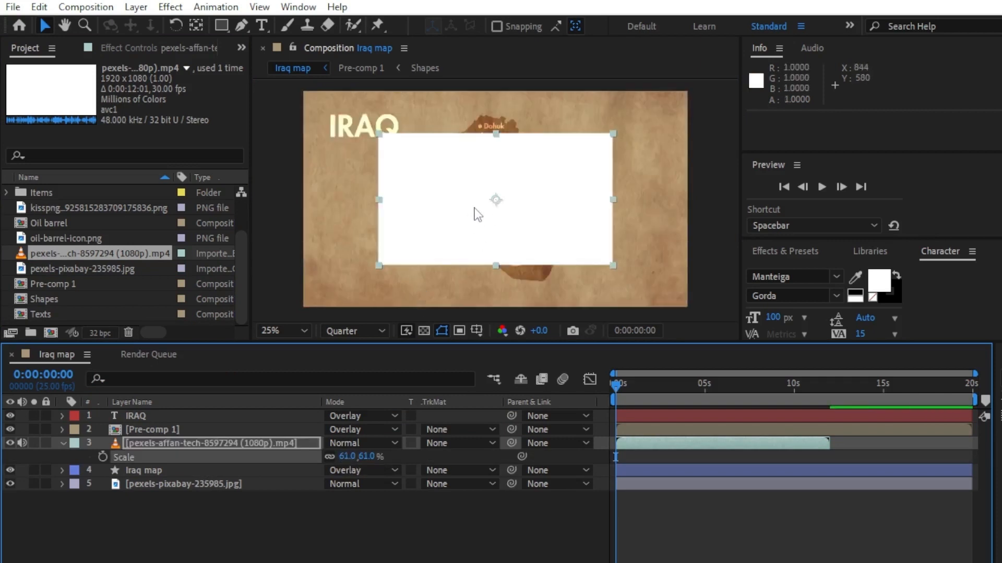
Move the ink footage's anchor point from its centre to its upper-right corner.
key(y)
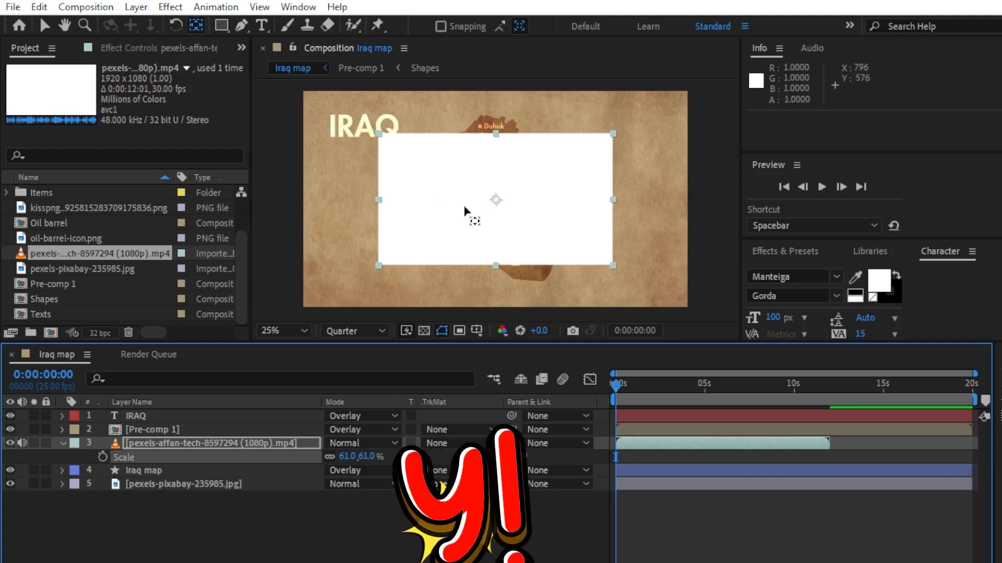
drag(495, 202, 614, 135)
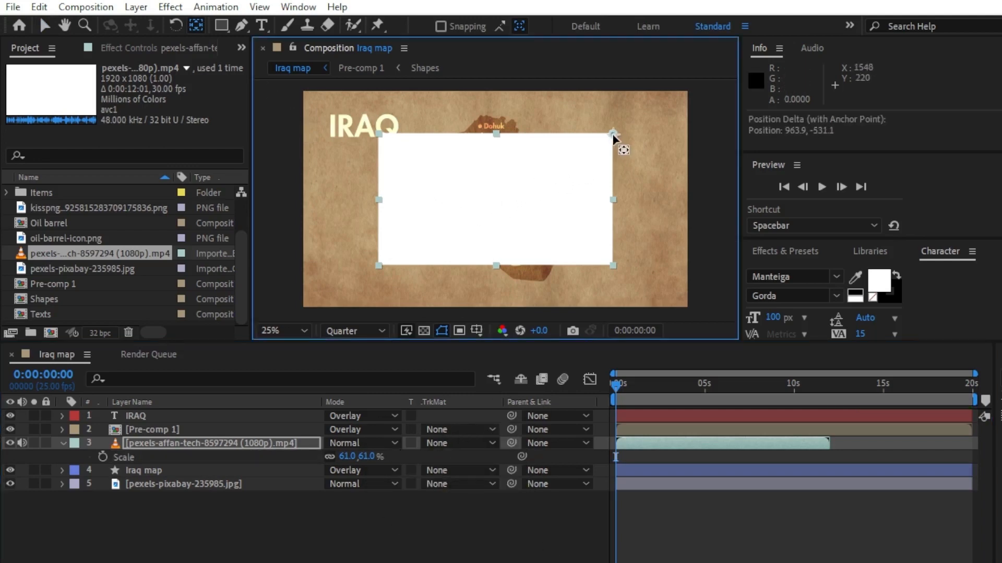
key(v)
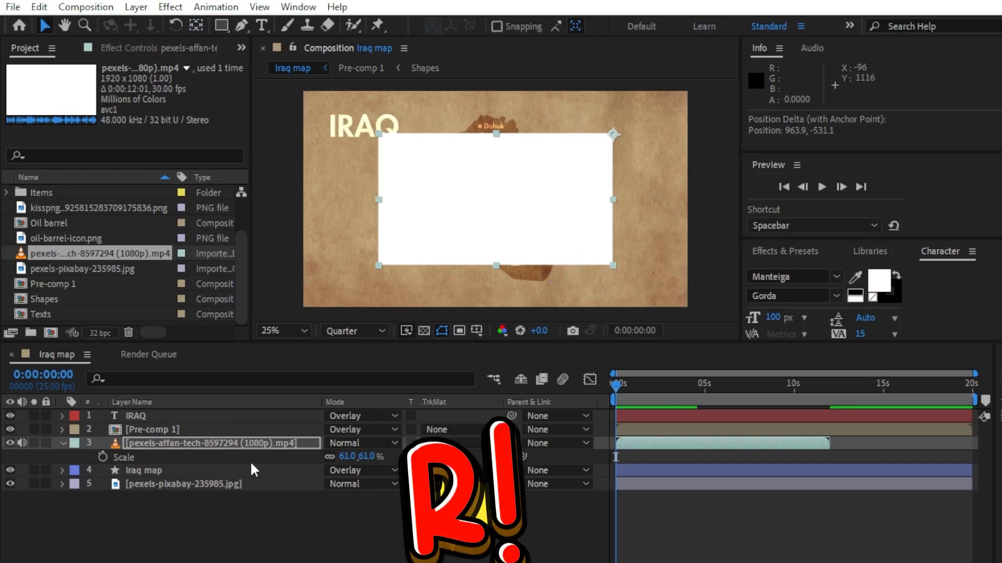
Rotate the ink footage to -127° and move it over the Iraq map, to position about 428, 412.
key(r)
drag(349, 459, 261, 470)
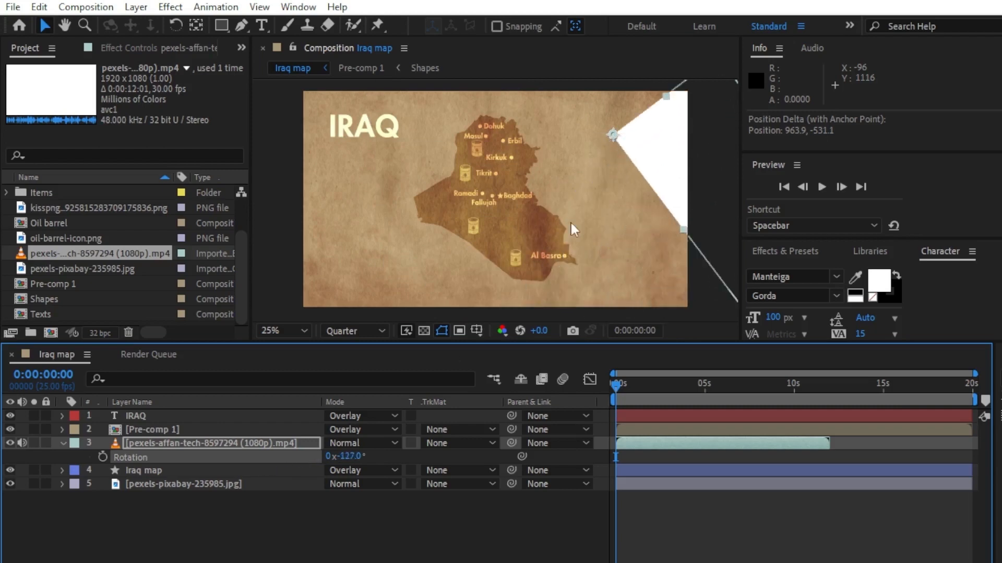
drag(655, 146, 431, 183)
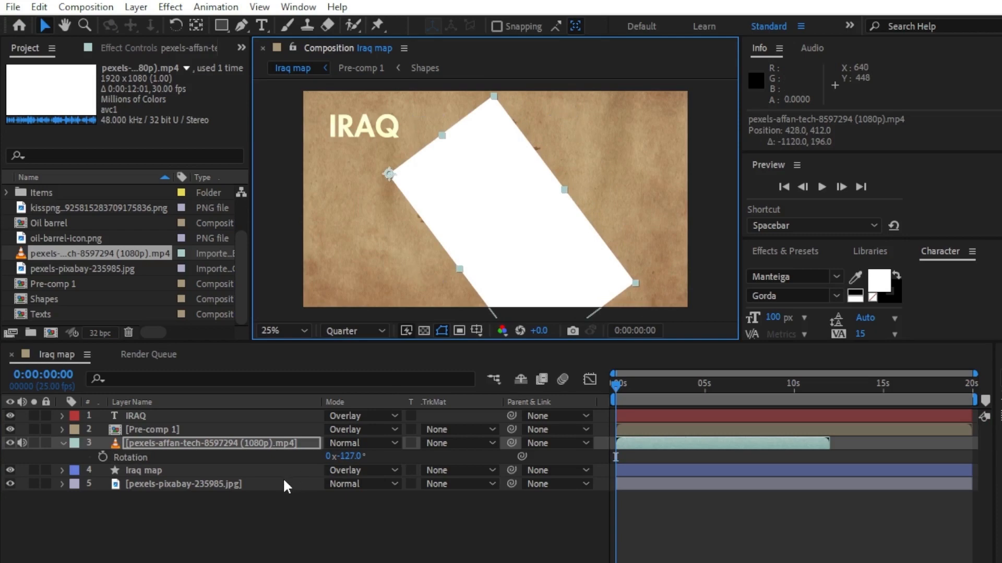
Scale the ink footage to 71% and shift it to position 328, 412 so it covers the whole map.
key(s)
drag(349, 457, 785, 392)
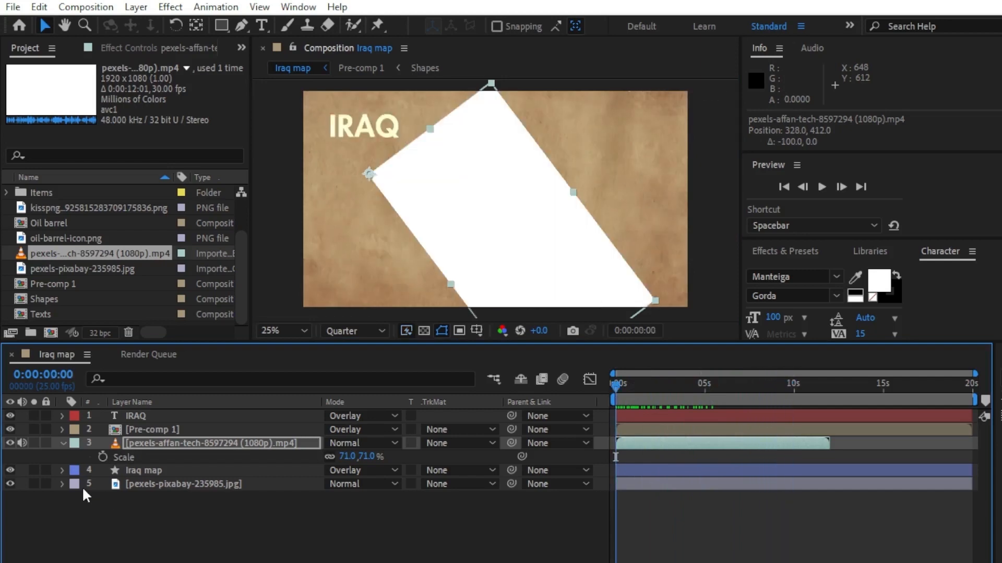
click(63, 444)
Compare the map with and without the ink footage, and set the Iraq map layer's track matte to Luma Inverted Matte using that footage.
click(166, 457)
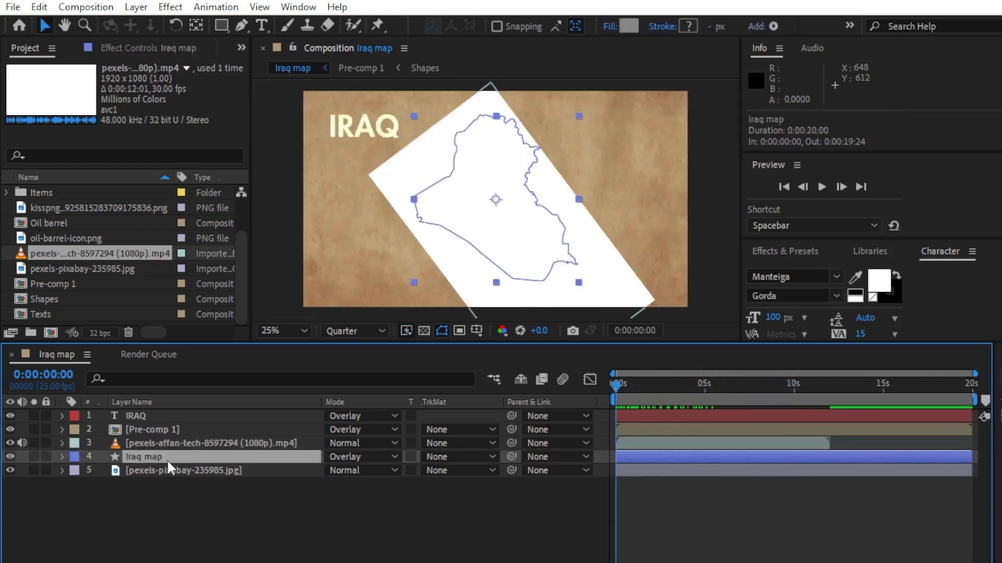
click(10, 443)
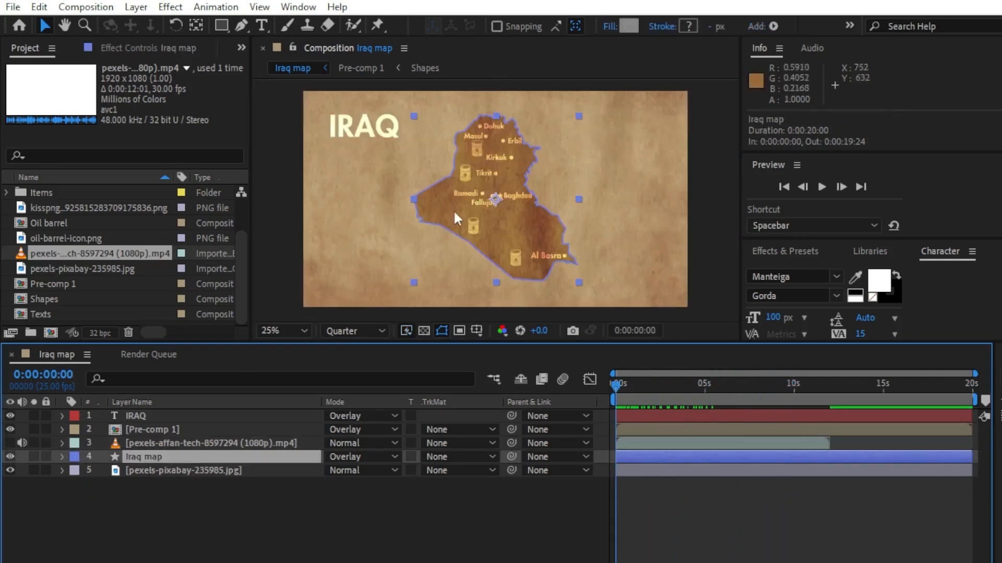
click(11, 442)
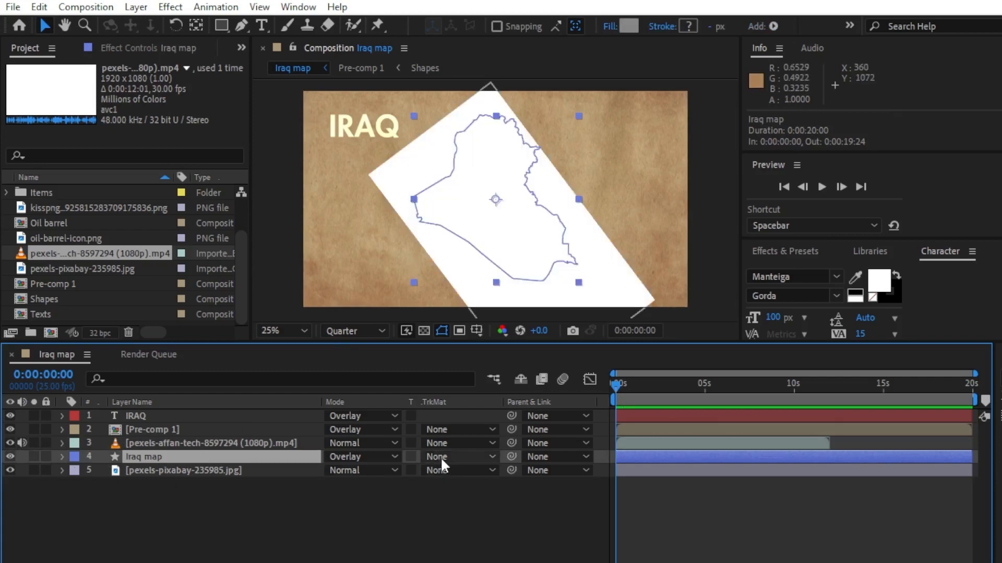
click(459, 457)
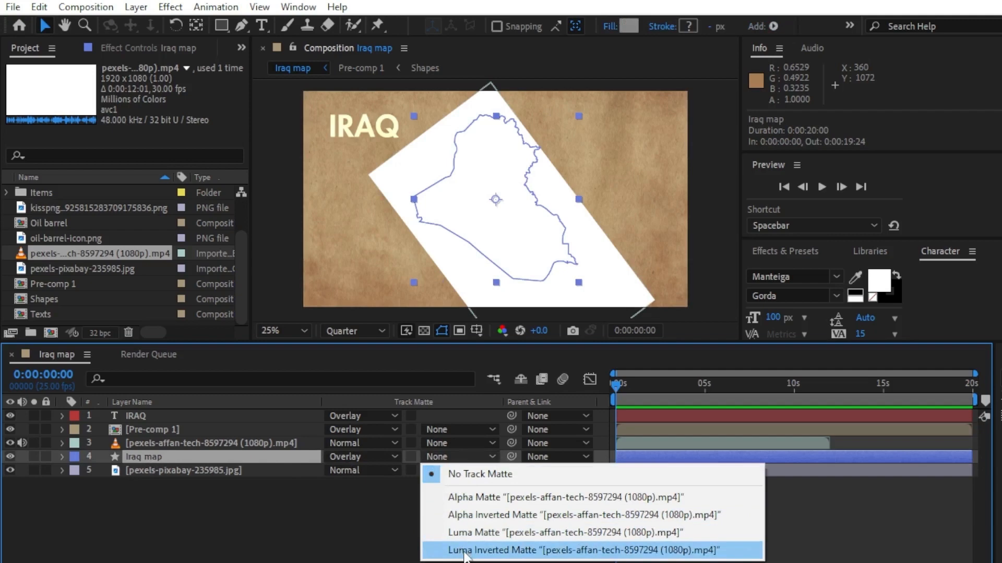
click(501, 551)
Scrub through the timeline to review the map's ink reveal, with the composition view set to Fit up to 100%.
click(620, 385)
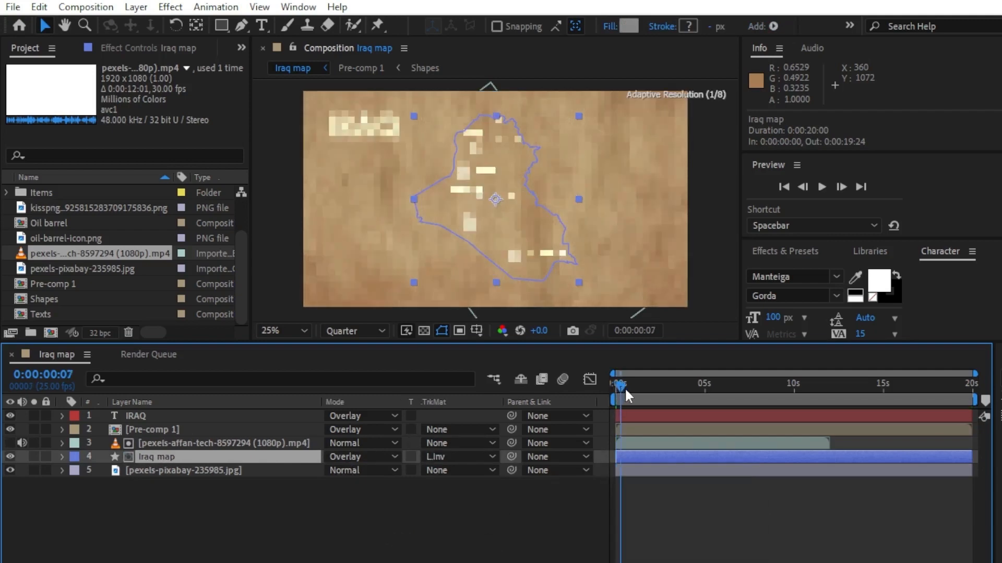
drag(624, 387, 527, 411)
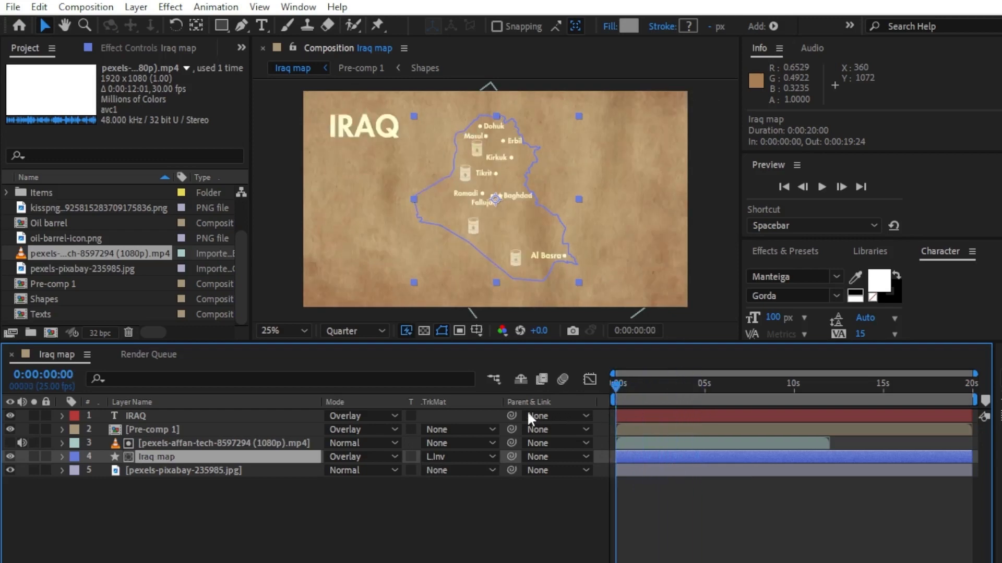
click(371, 503)
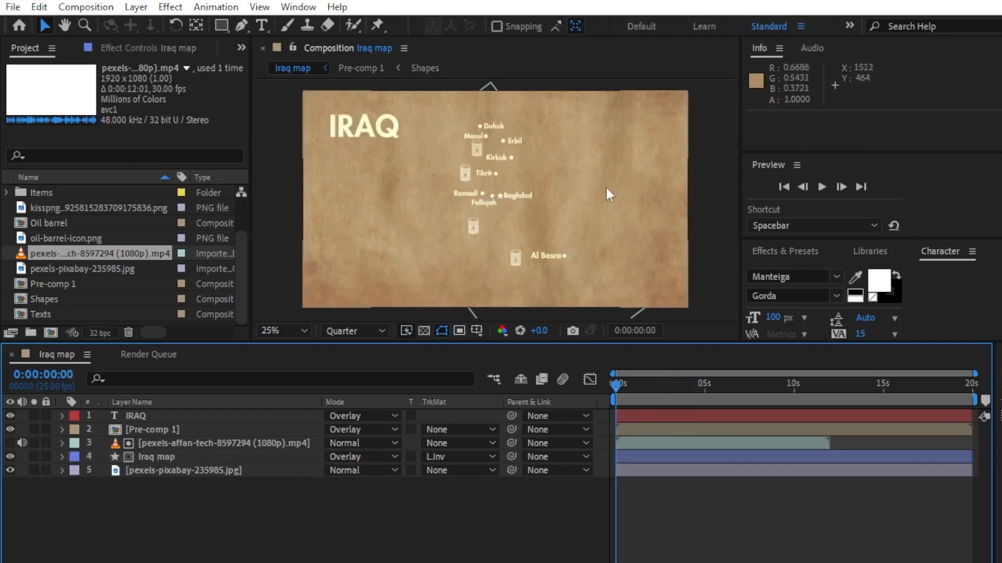
drag(614, 384, 624, 387)
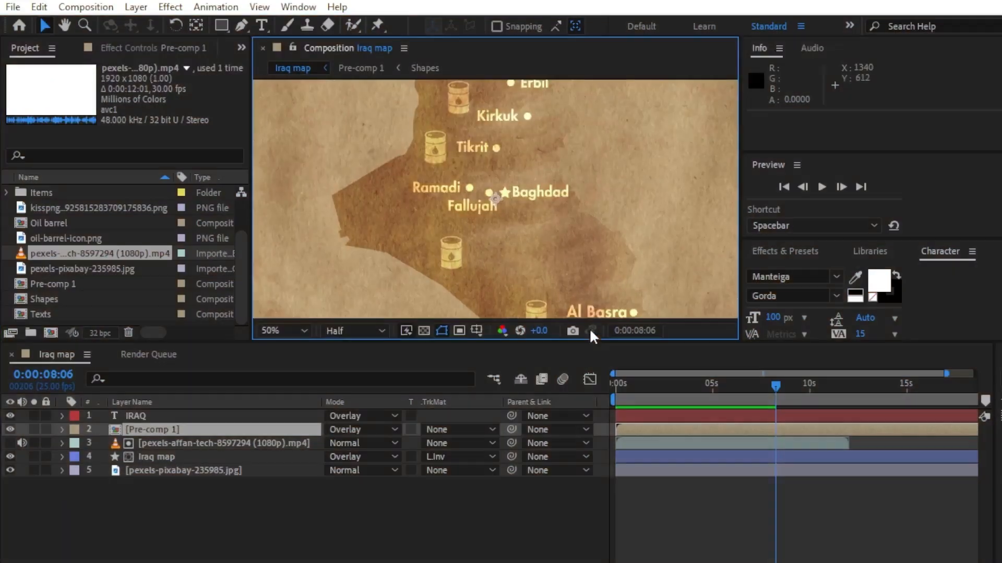
click(284, 329)
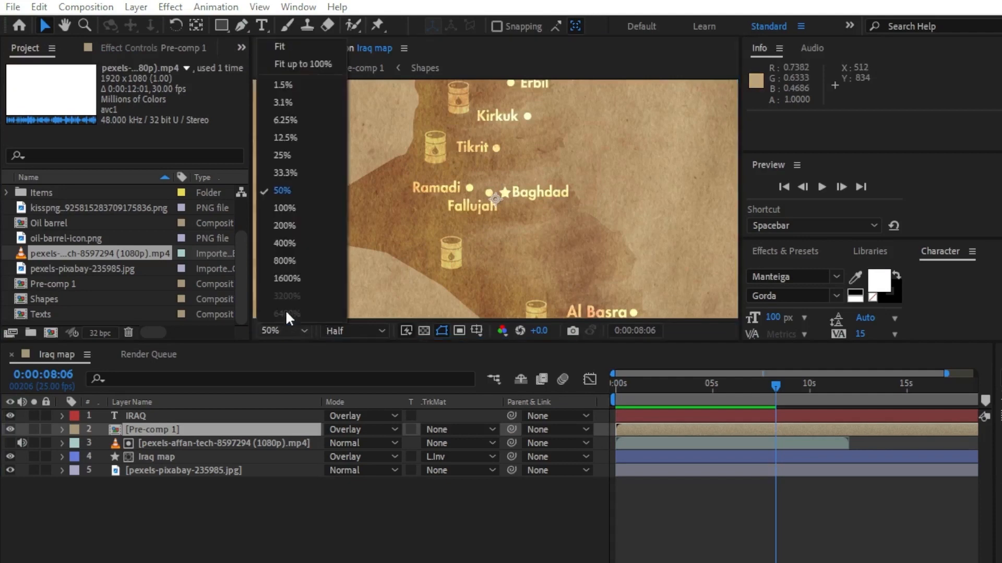
click(284, 62)
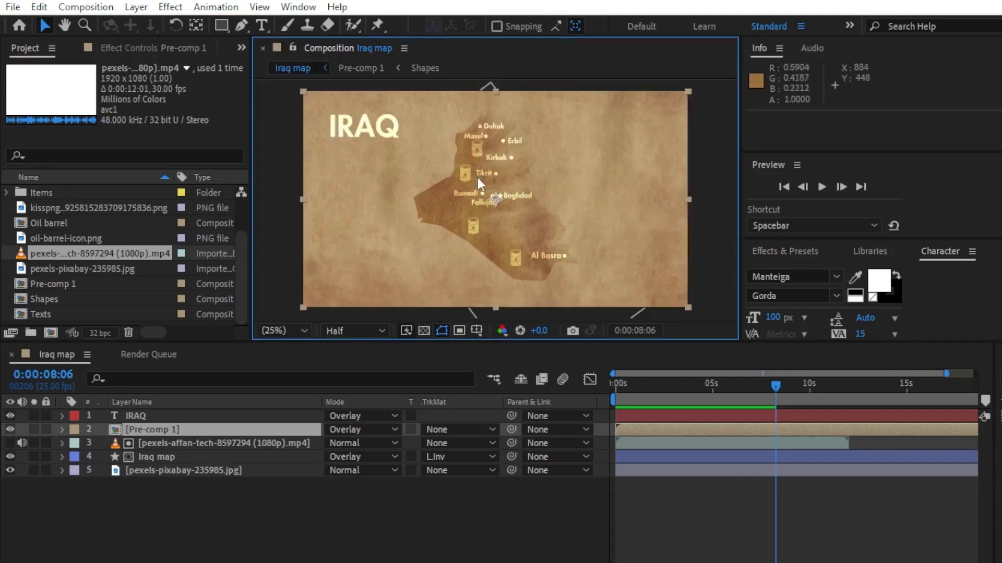
drag(775, 387, 711, 383)
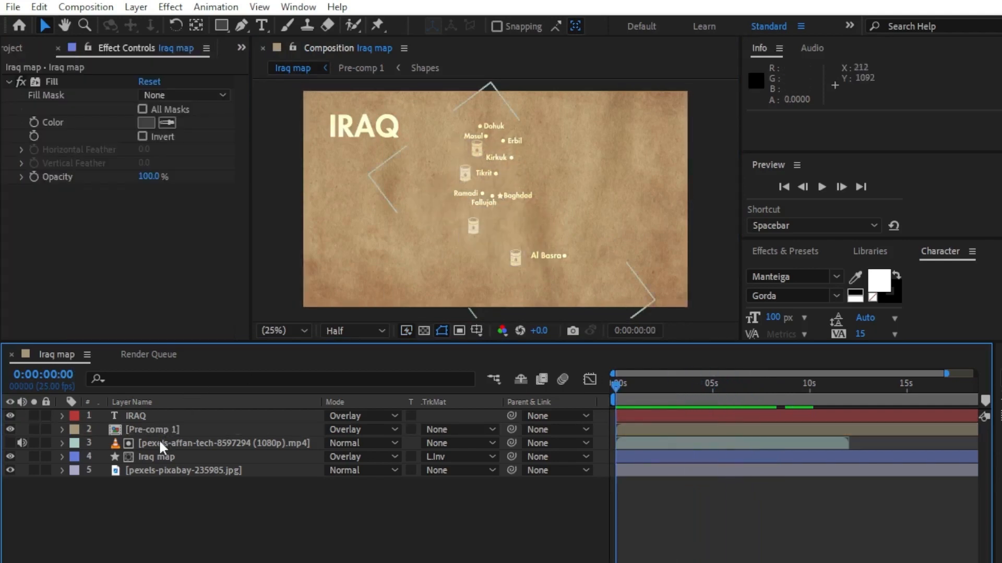
Inspect the layers inside Pre-comp 1, toggling the Oil barrel layer's visibility off and on, and return to the Iraq map composition.
click(152, 428)
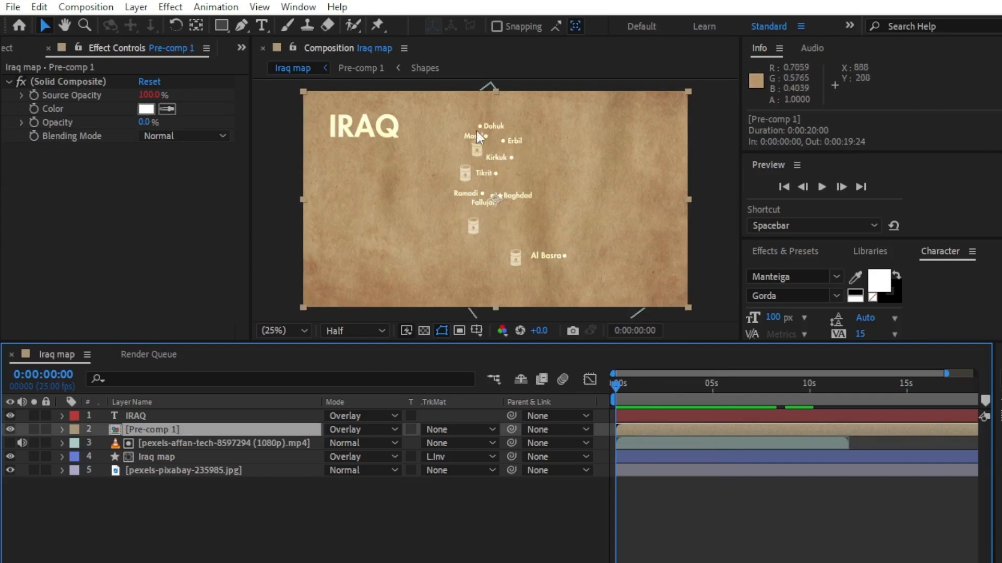
double_click(145, 429)
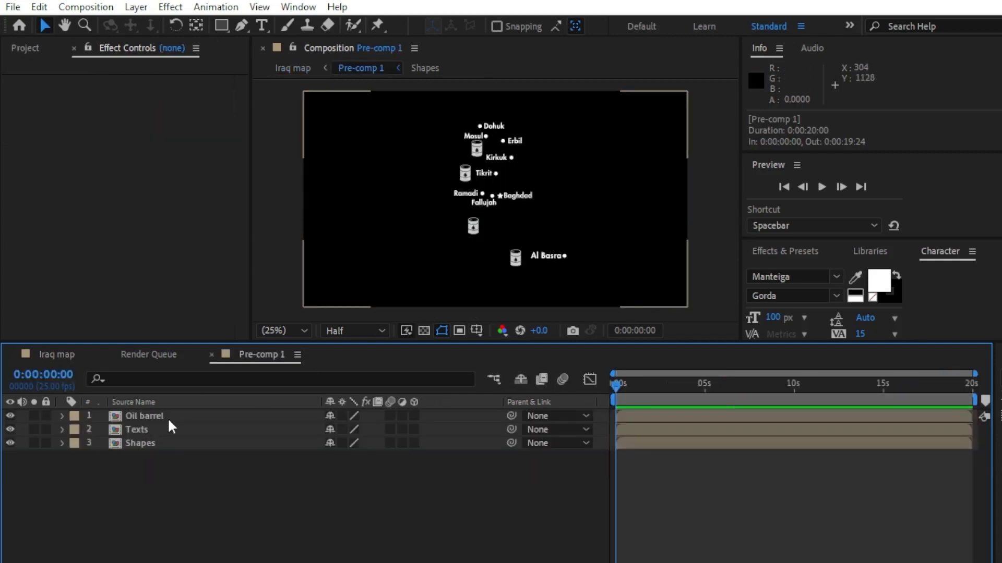
click(10, 416)
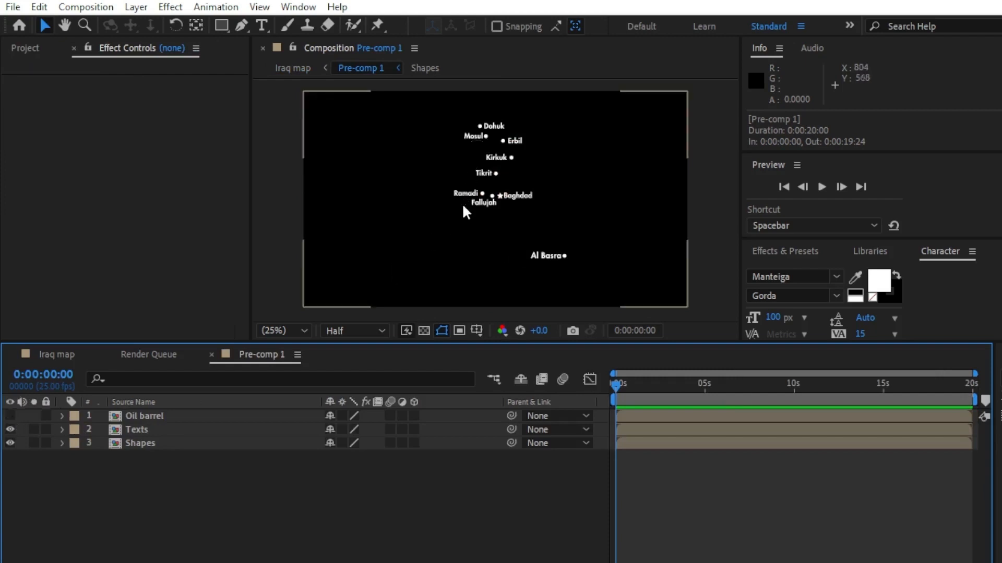
click(11, 415)
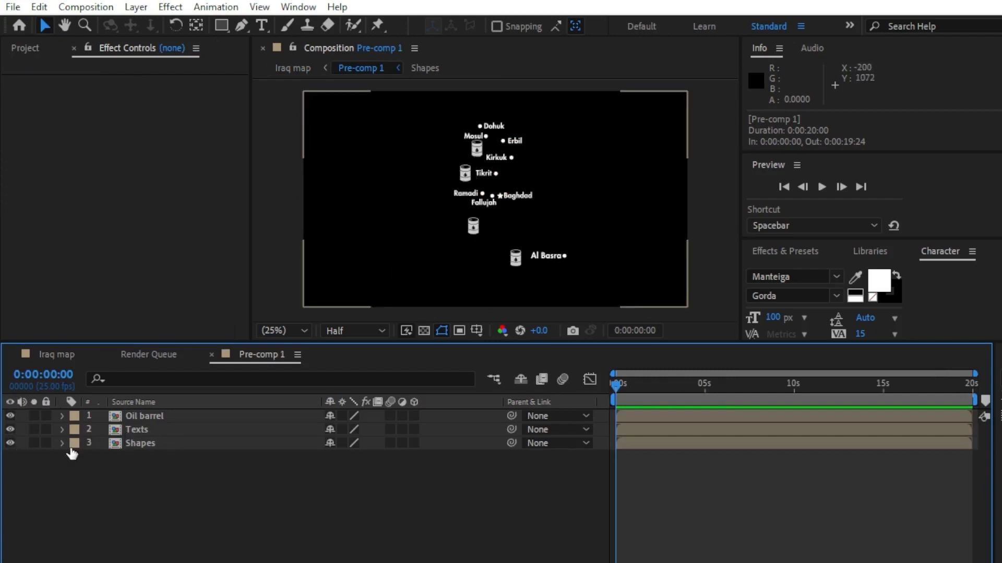
click(52, 355)
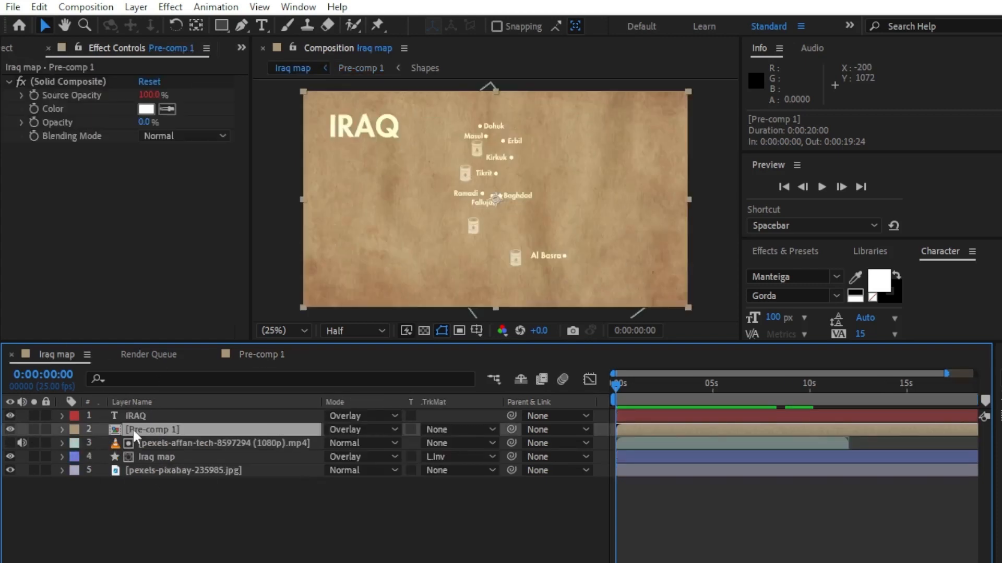
Apply the Fade In+Out - frames preset to the Pre-comp 1 layer and preview the fade from the composition's start.
key(ctrl+space)
text(fade)
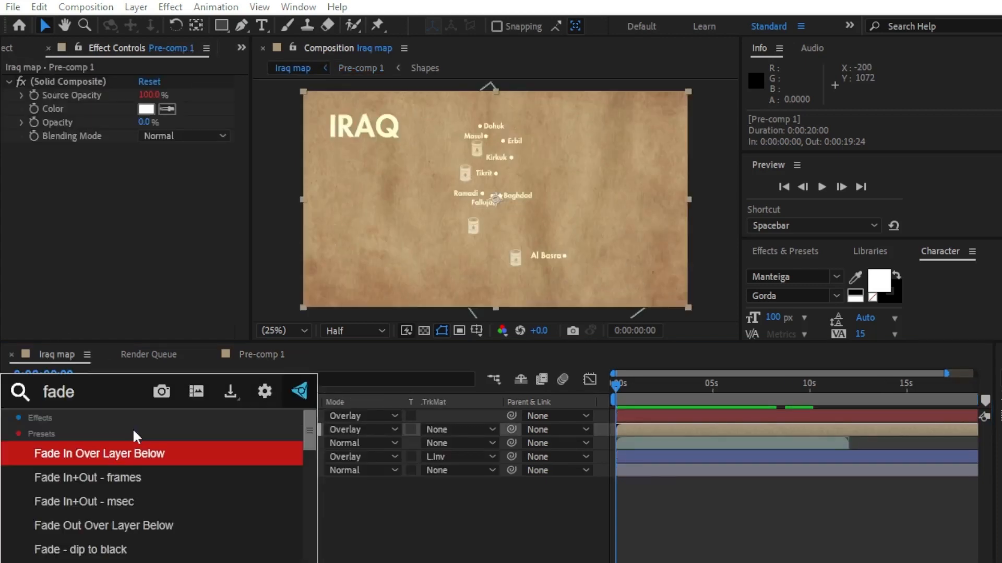
click(132, 479)
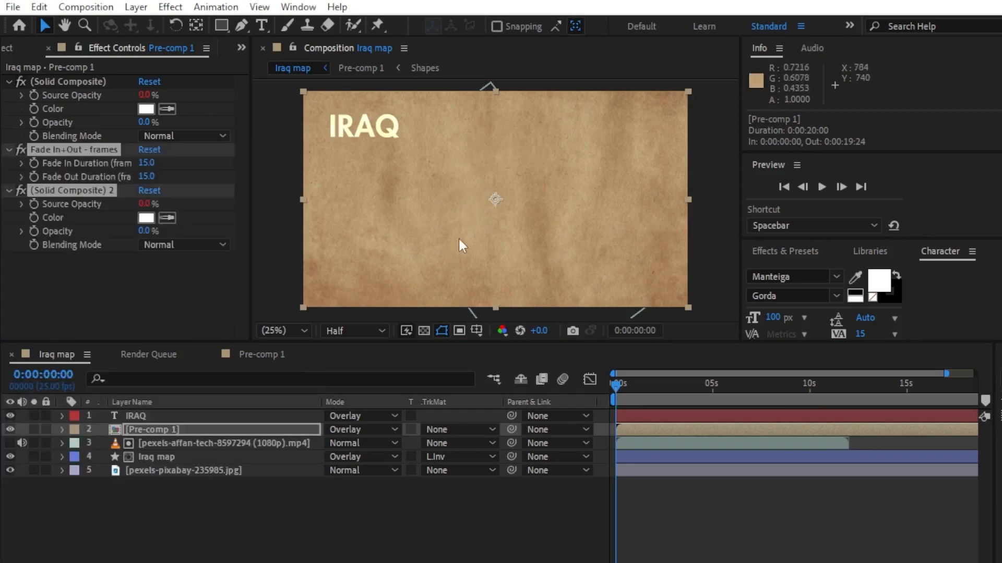
drag(614, 386, 550, 409)
key(Home)
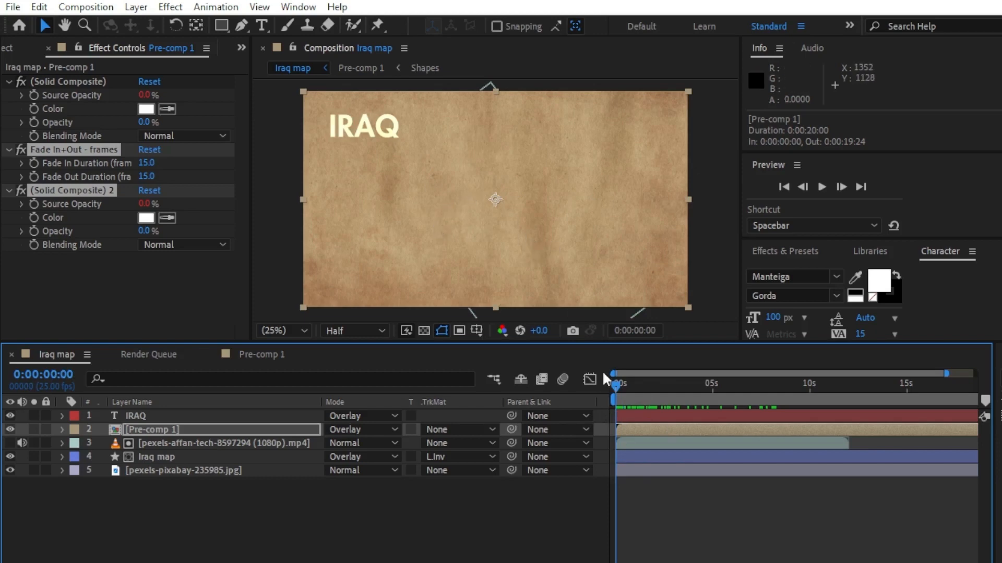
drag(614, 383, 614, 388)
Set Pre-comp 1's Fade Out Duration to 0 and Fade In Duration to 300 frames, and preview the slower fade.
click(146, 177)
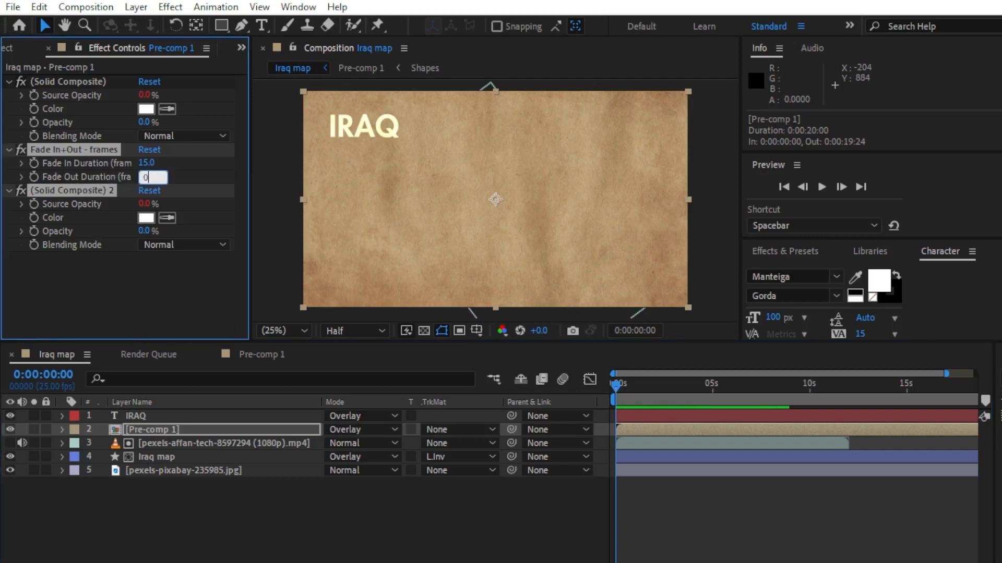
key(Return)
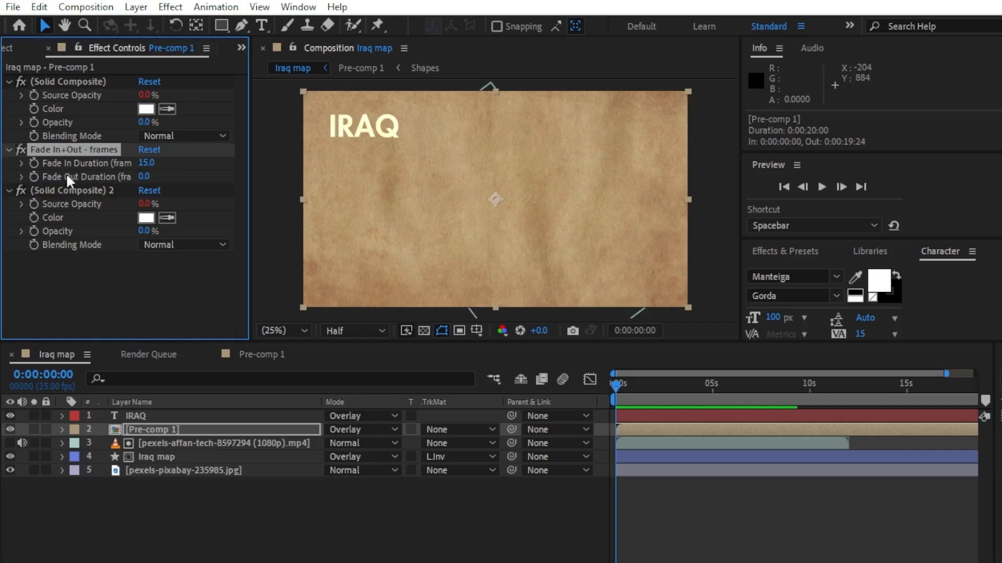
click(146, 163)
key(Return)
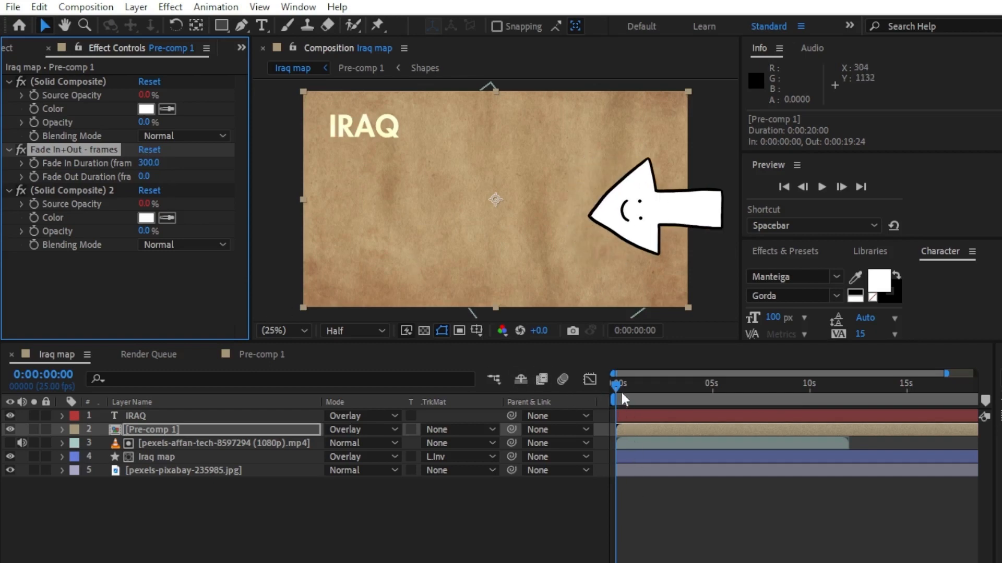
drag(616, 384, 836, 436)
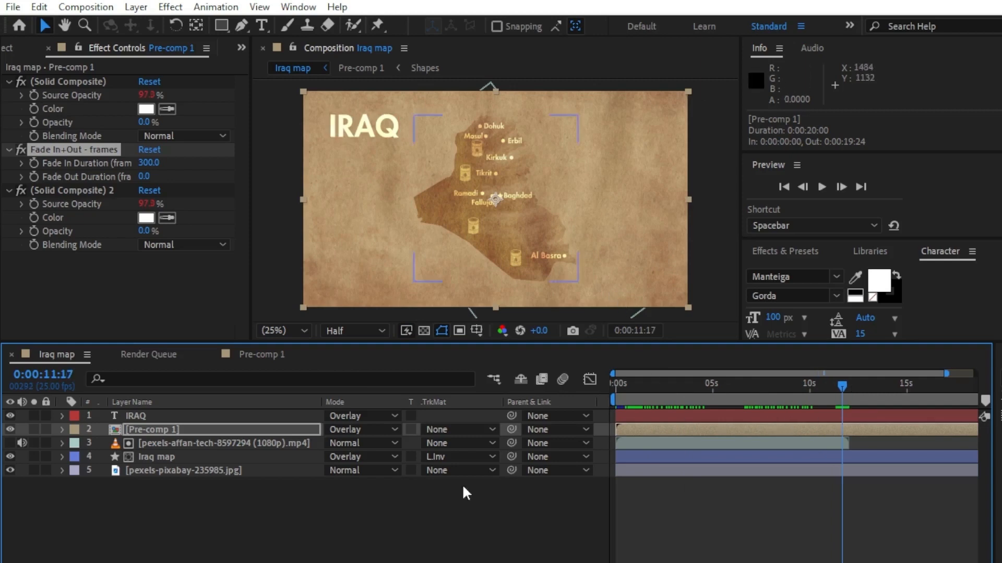
click(245, 542)
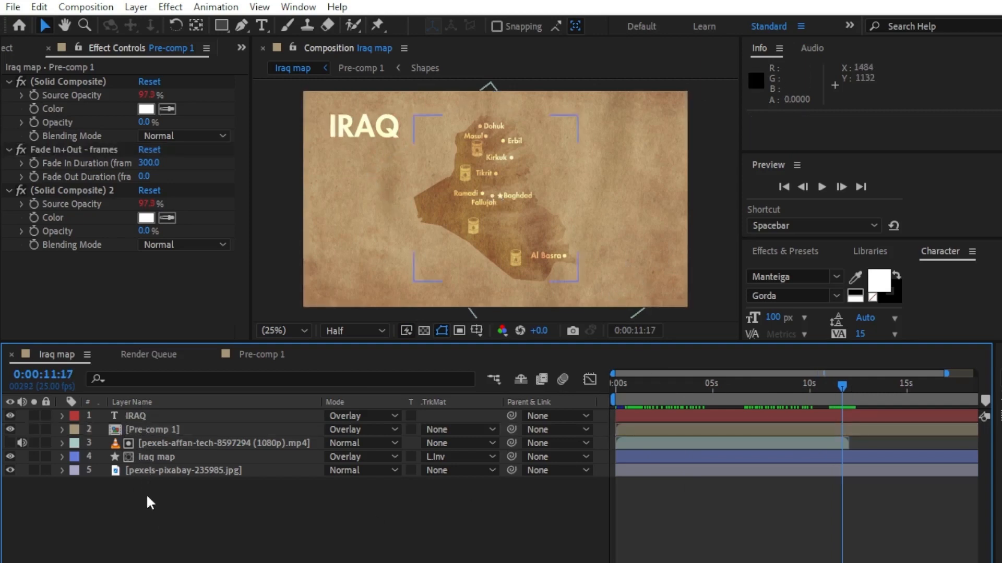
Turn all five layers of the Iraq map composition into 3D layers.
drag(146, 496, 136, 412)
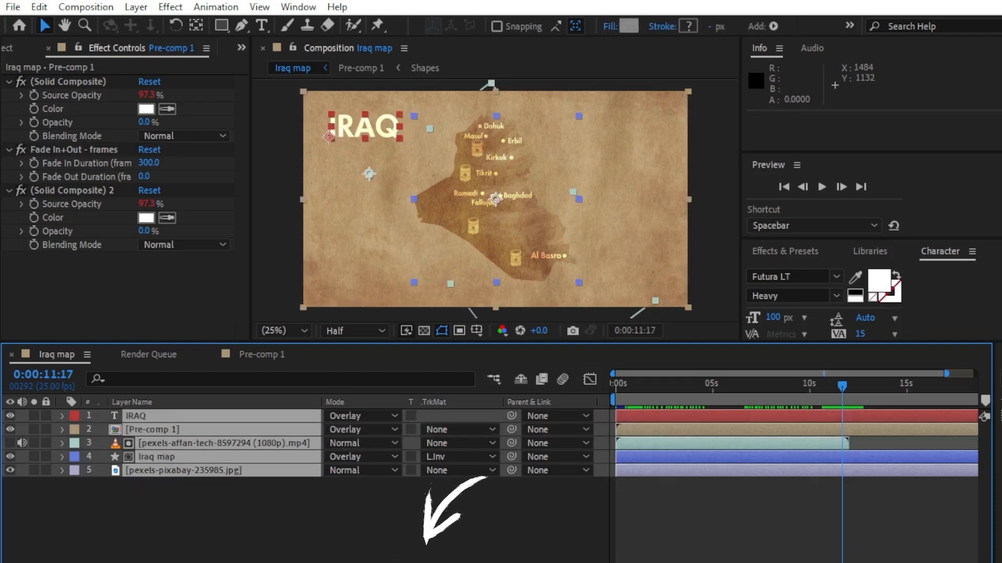
click(409, 562)
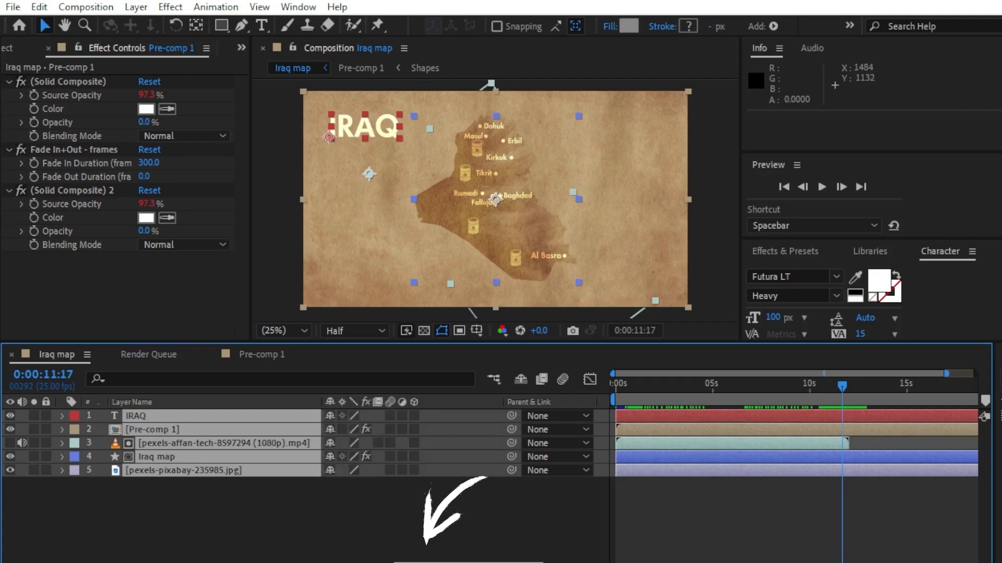
drag(414, 415, 414, 476)
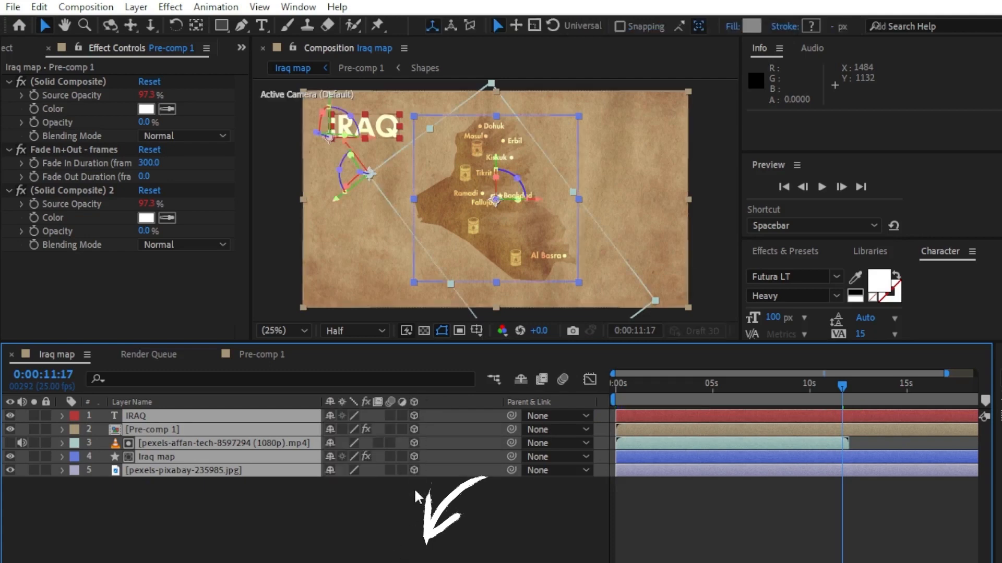
click(355, 490)
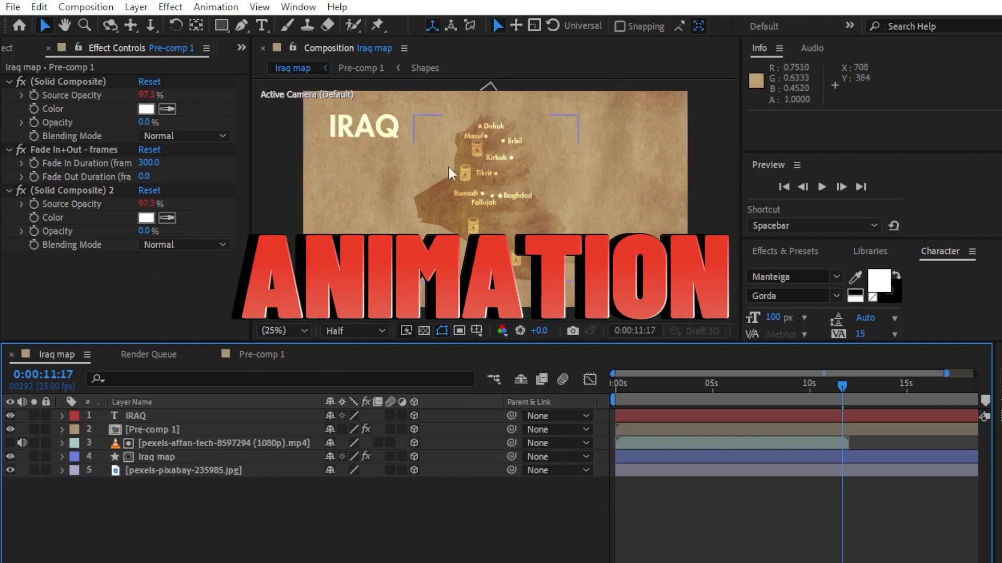
Add a null object, make it 3D, and parent all the other layers to it.
right_click(230, 517)
mouse_move(289, 328)
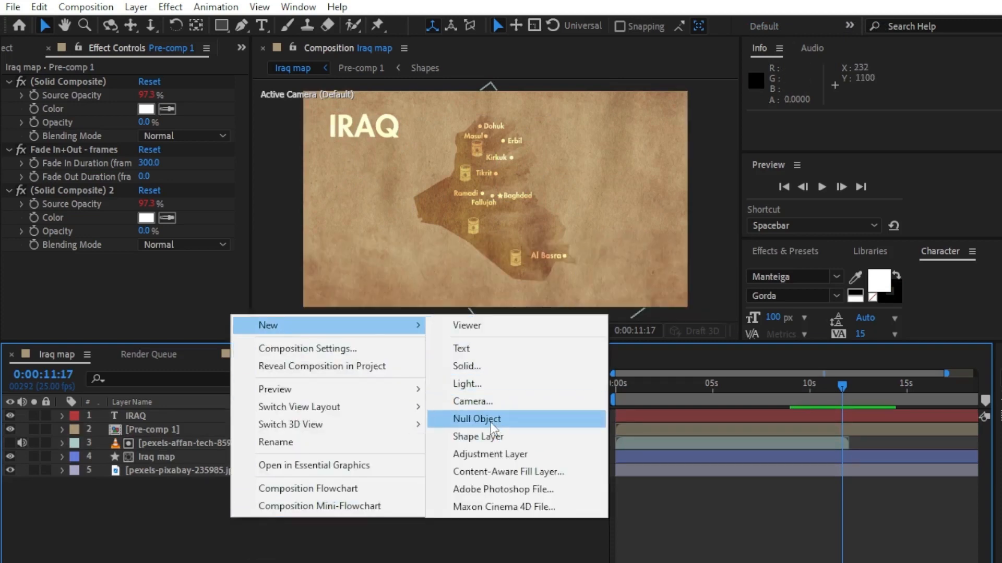
click(489, 421)
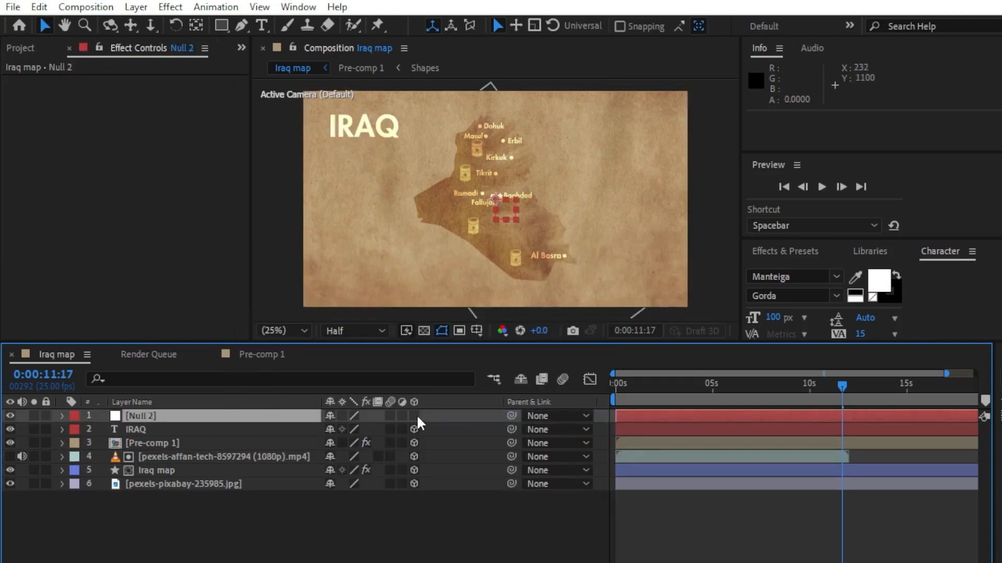
drag(165, 503, 138, 431)
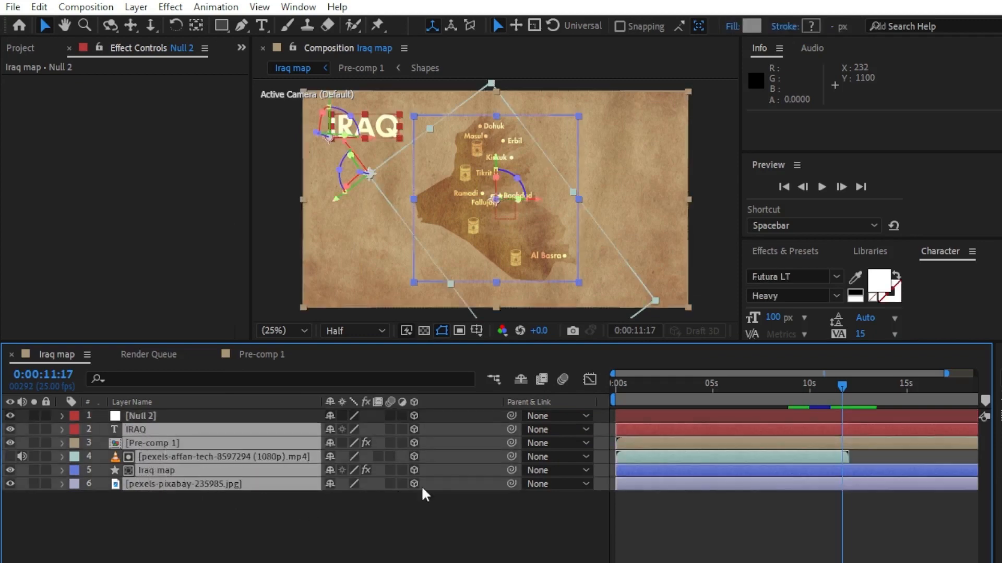
drag(511, 483, 141, 417)
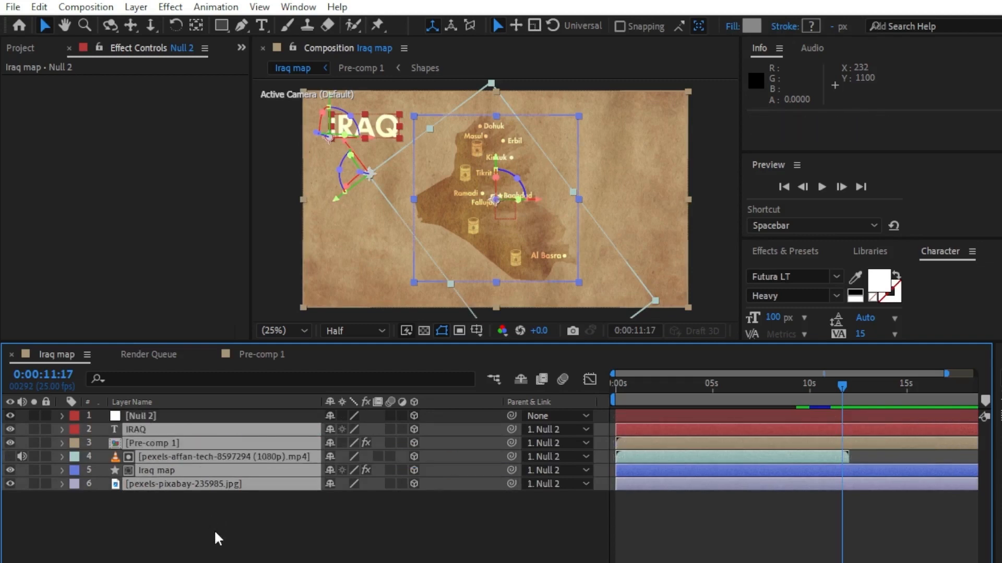
click(214, 530)
Set the null's X Rotation to -24°, Y Rotation to 55° and Z Rotation to 13°.
click(154, 416)
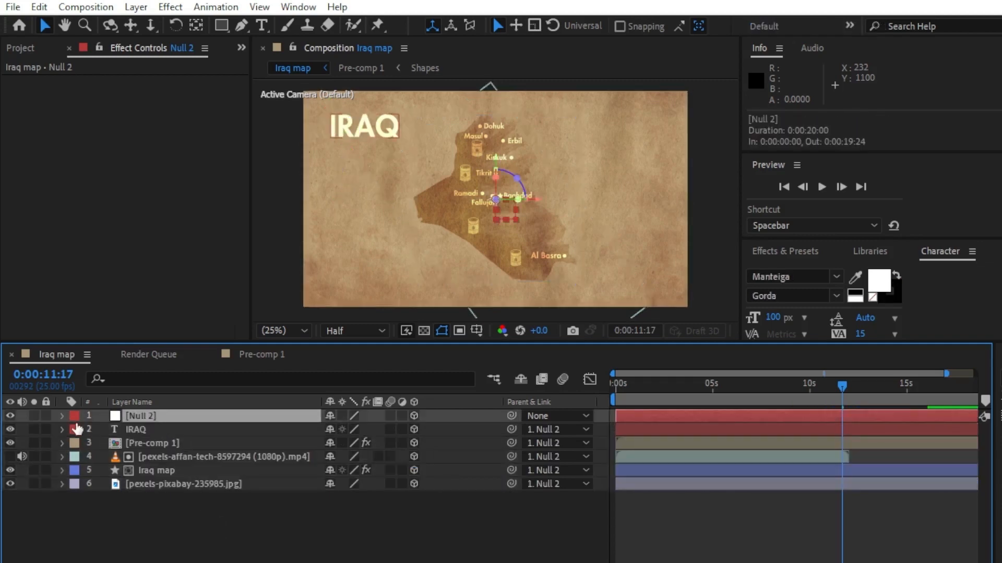
click(62, 415)
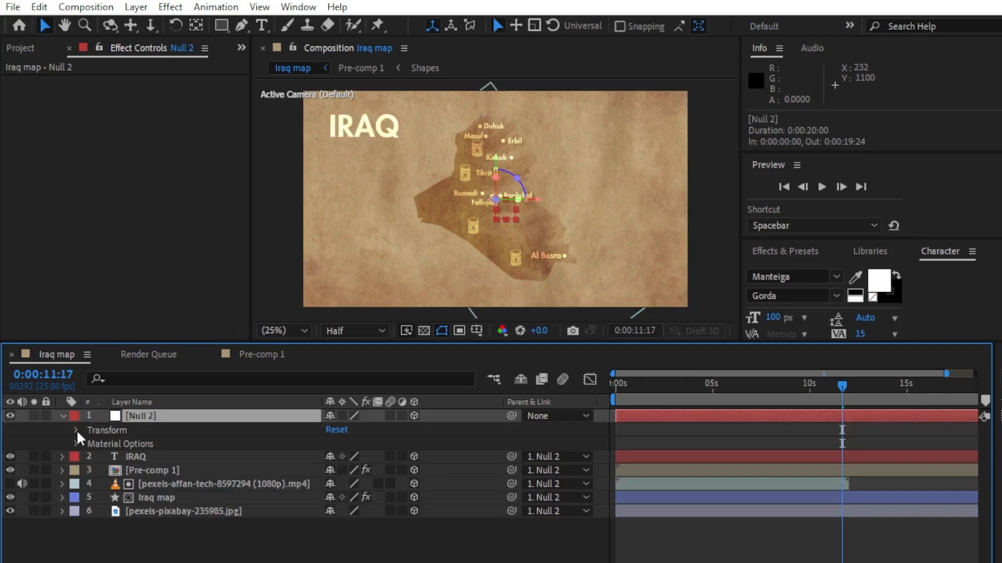
click(77, 430)
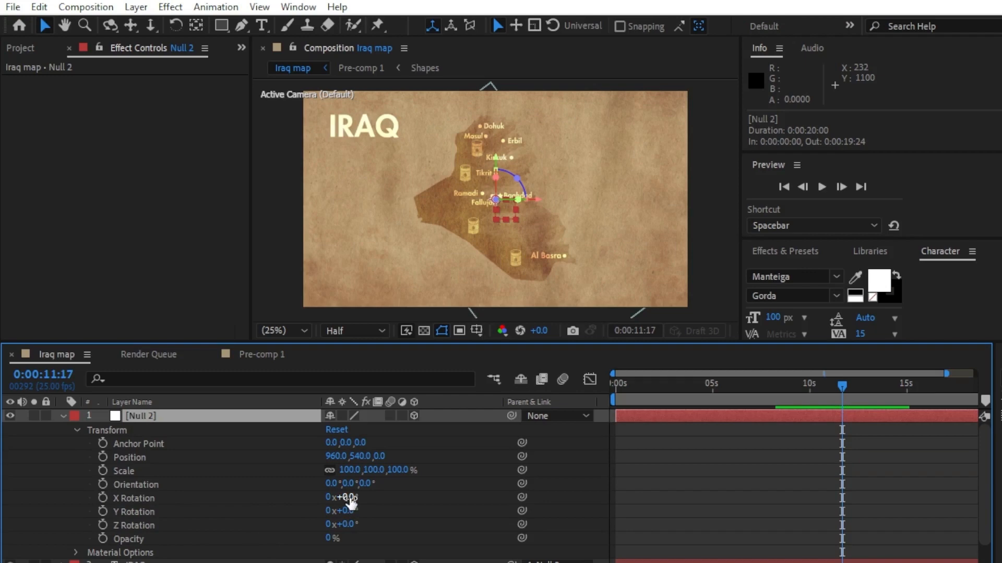
drag(350, 501, 338, 500)
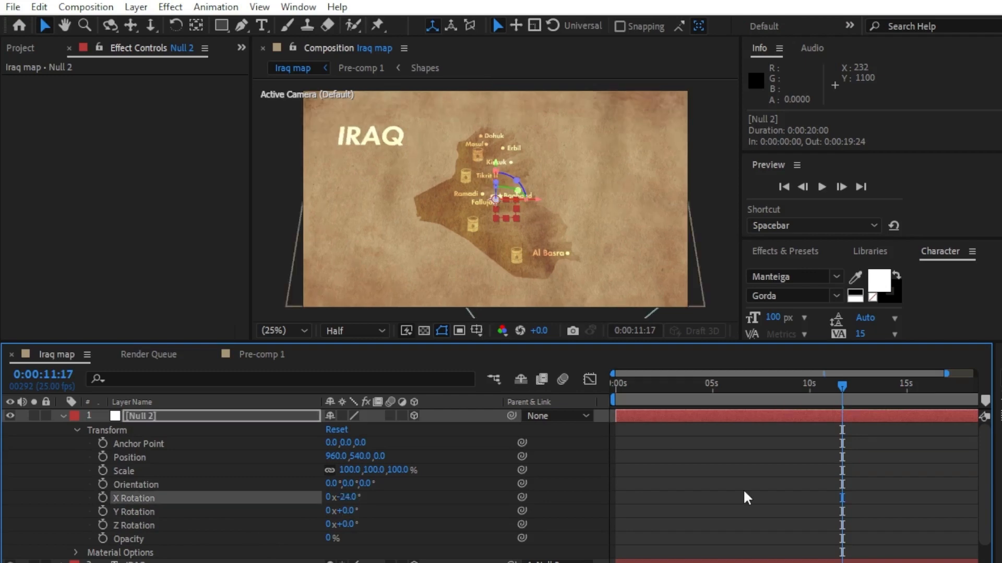
drag(346, 511, 346, 513)
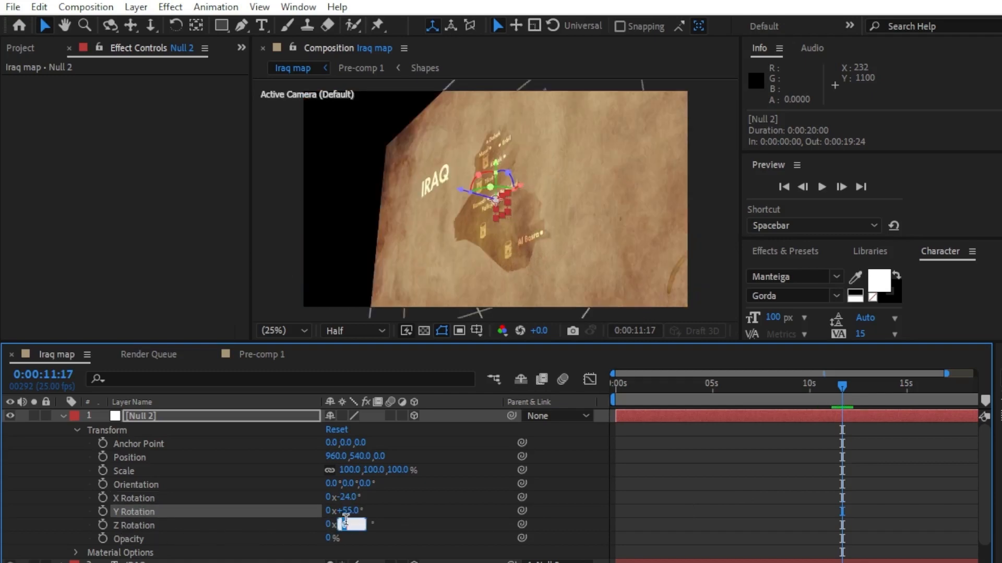
drag(345, 524, 346, 525)
click(50, 472)
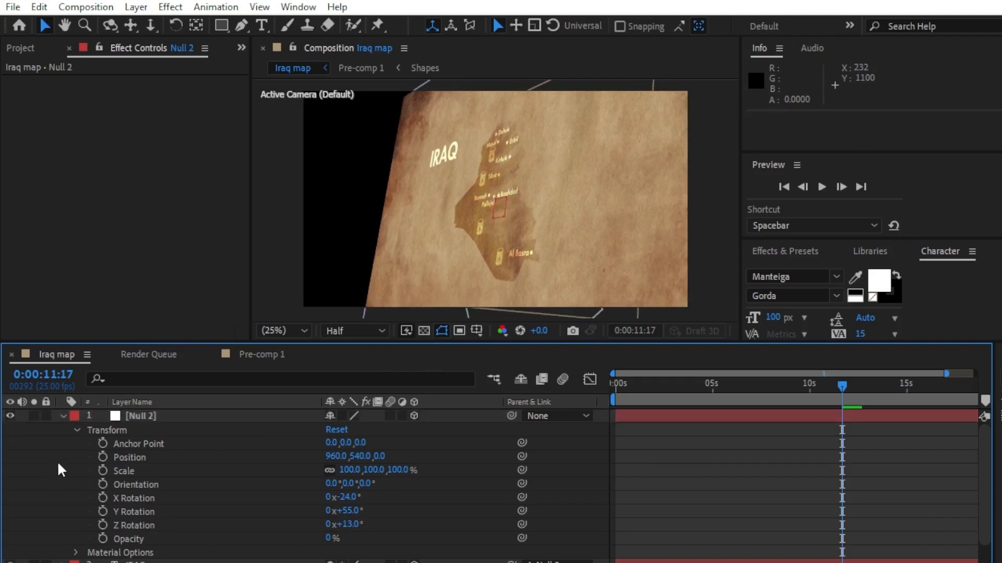
Add X, Y and Z Rotation keyframes to the null at 0:00:02:00.
click(711, 389)
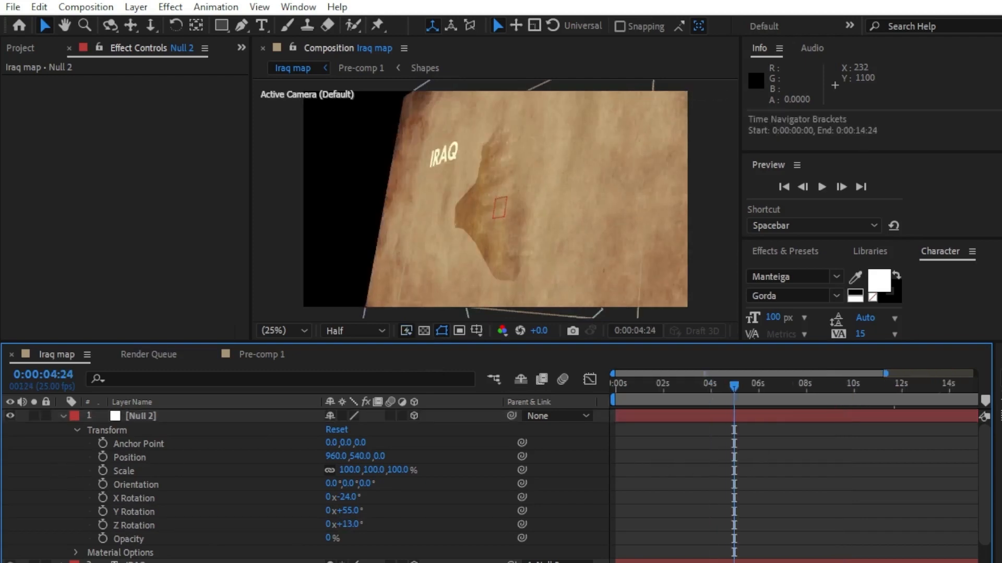
drag(694, 389, 663, 389)
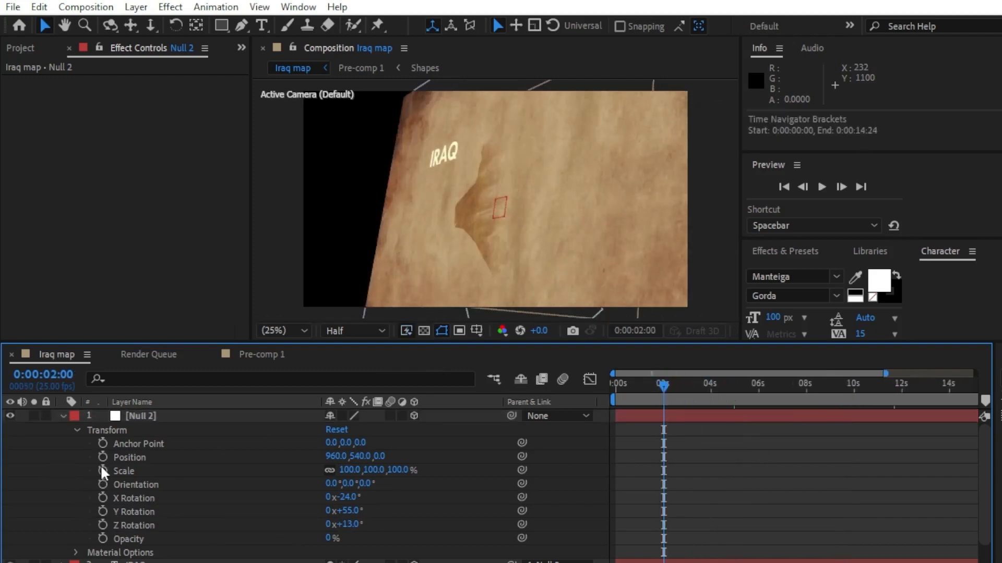
click(103, 499)
click(103, 512)
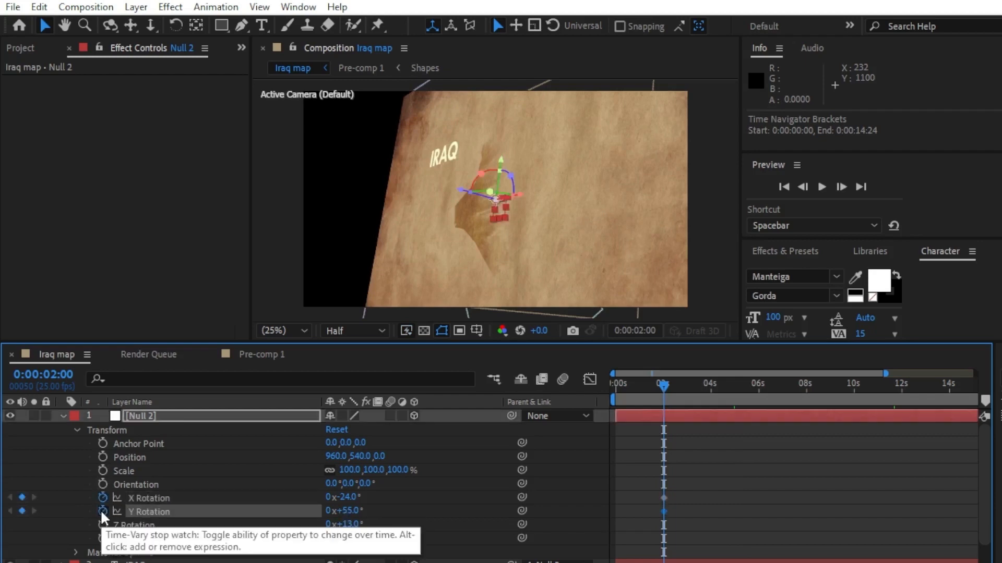
click(103, 525)
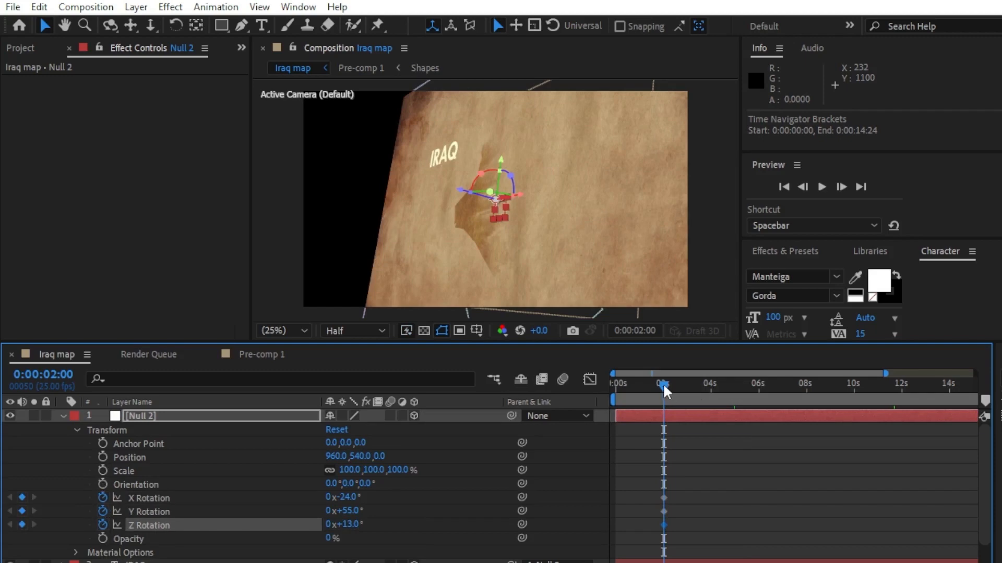
Move the null's three rotation keyframes to the start of the composition at 0:00:00:00.
drag(663, 383, 516, 400)
drag(709, 493, 643, 537)
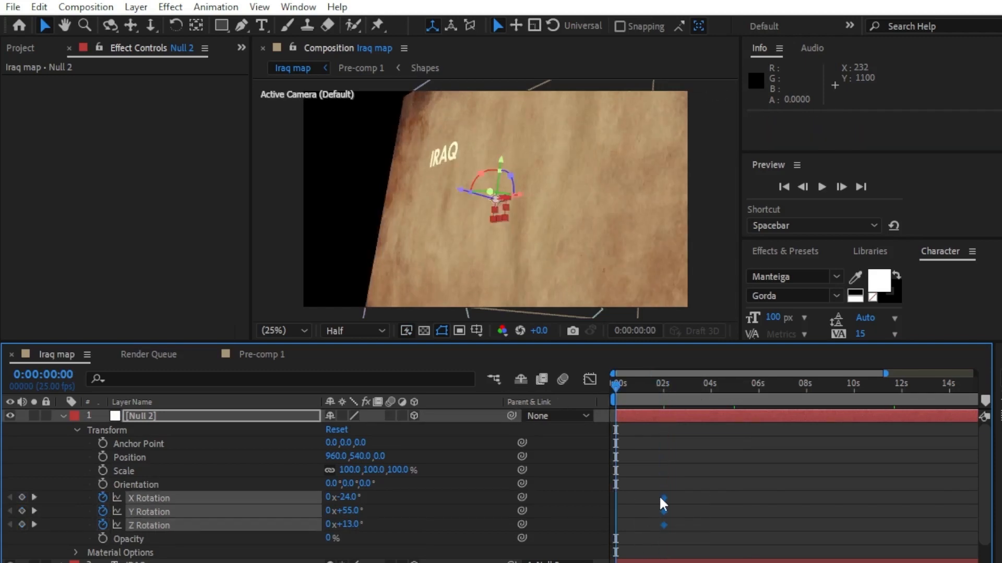
drag(662, 496, 615, 498)
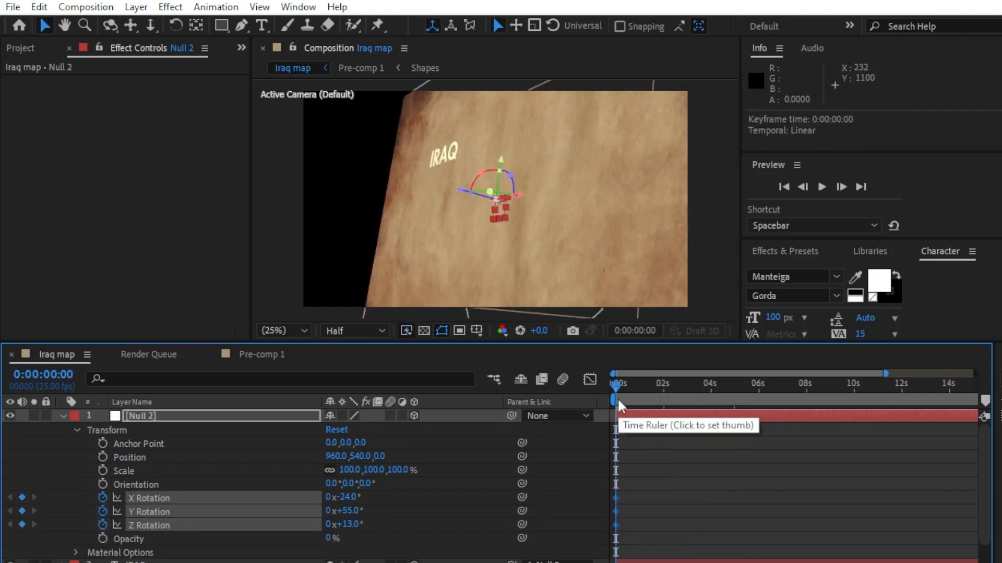
Reset the null's X, Y and Z Rotation at 0:00:01:24, and review the rotation from the composition's start.
drag(617, 382, 662, 389)
right_click(346, 496)
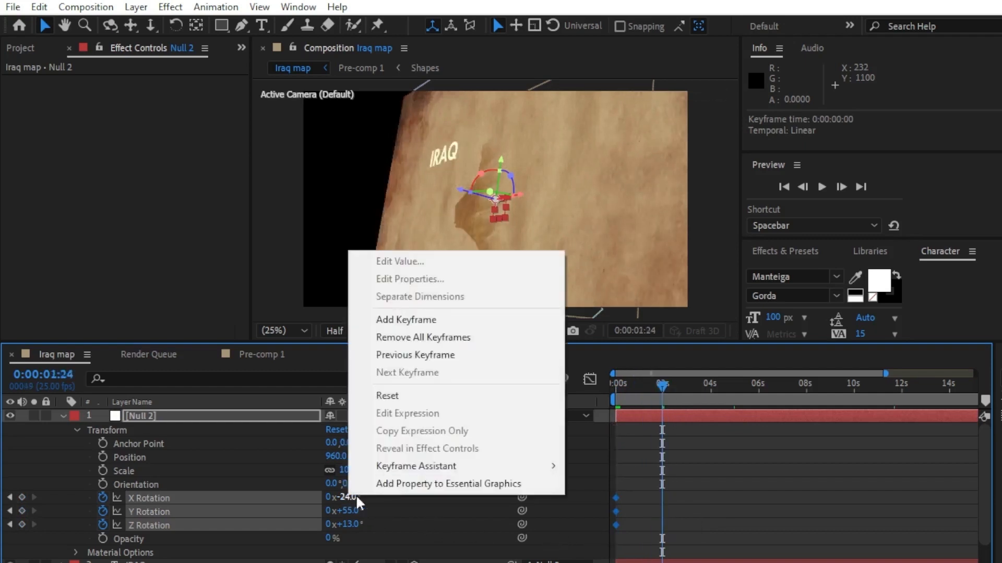
click(405, 396)
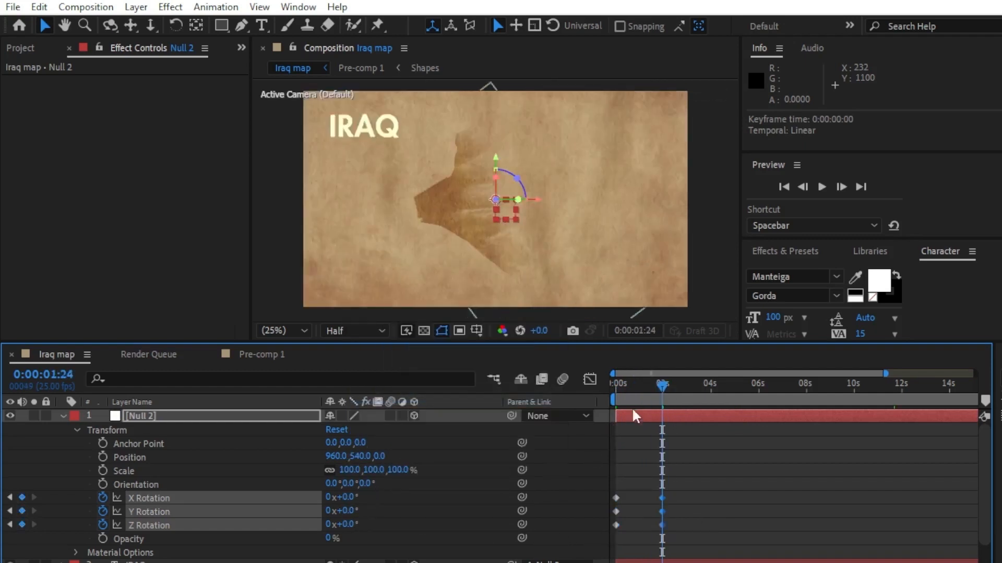
drag(663, 384, 585, 397)
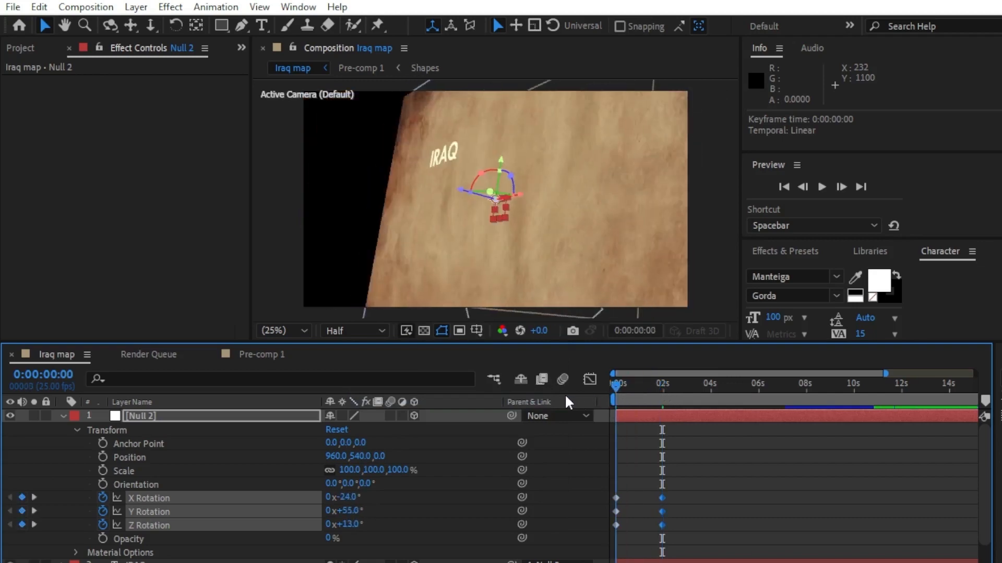
click(671, 457)
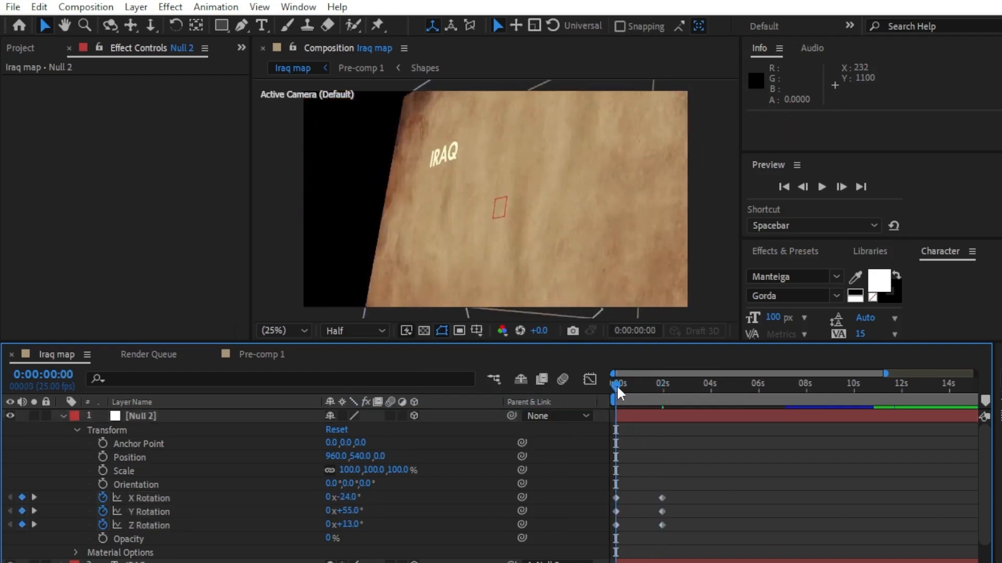
drag(617, 385, 616, 461)
Apply Easy Ease to all of the null's rotation keyframes and collapse its properties.
drag(706, 478, 610, 549)
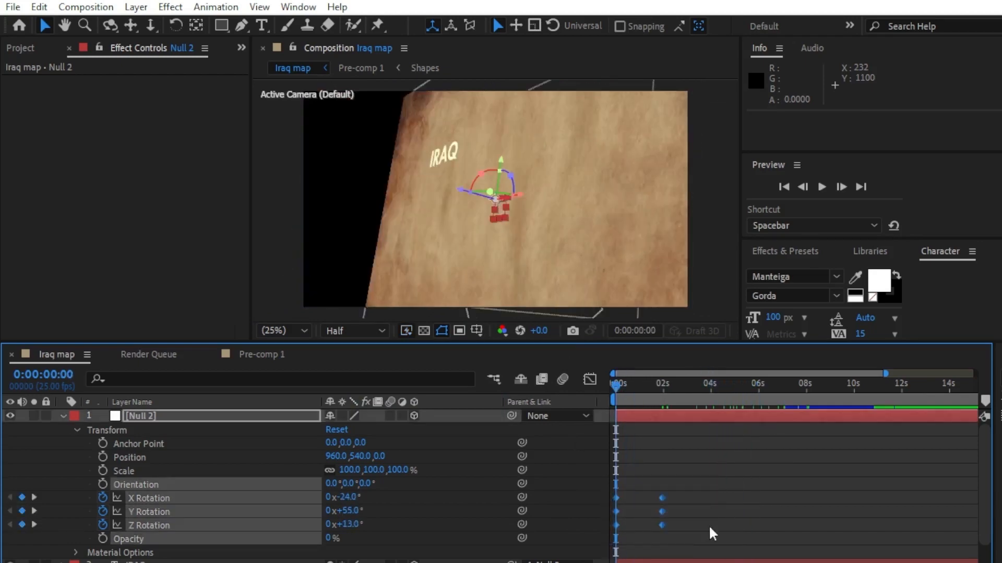
key(F9)
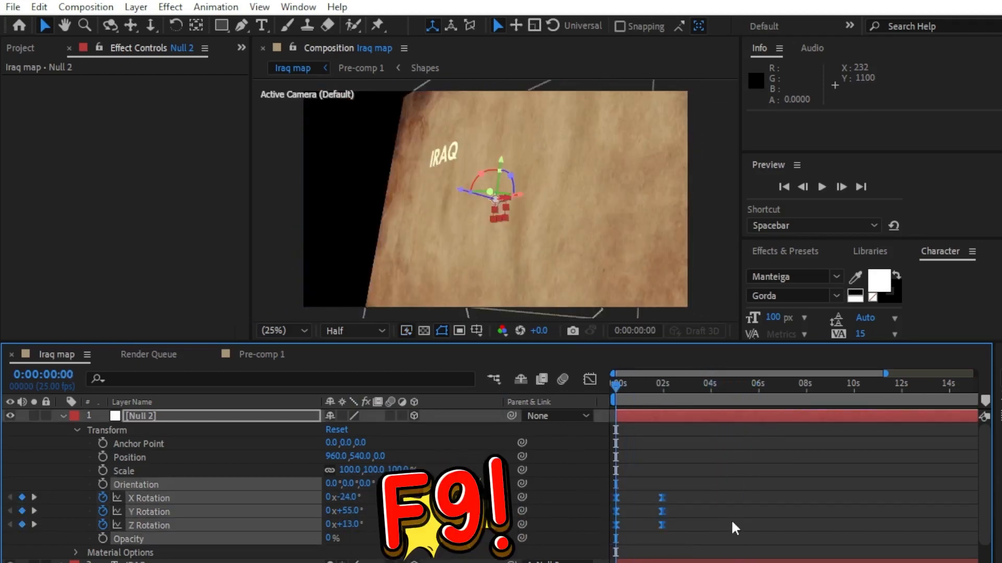
click(709, 459)
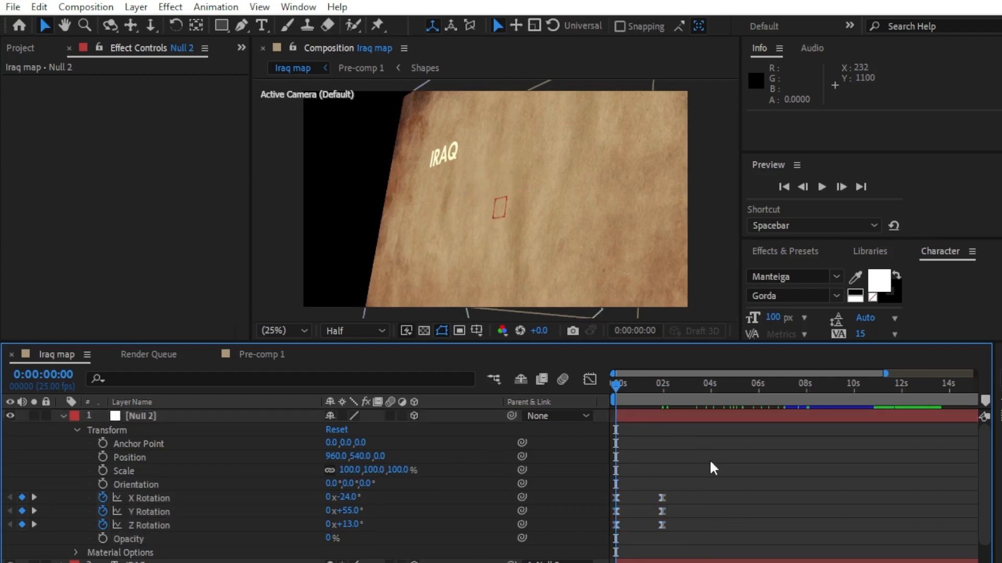
click(63, 416)
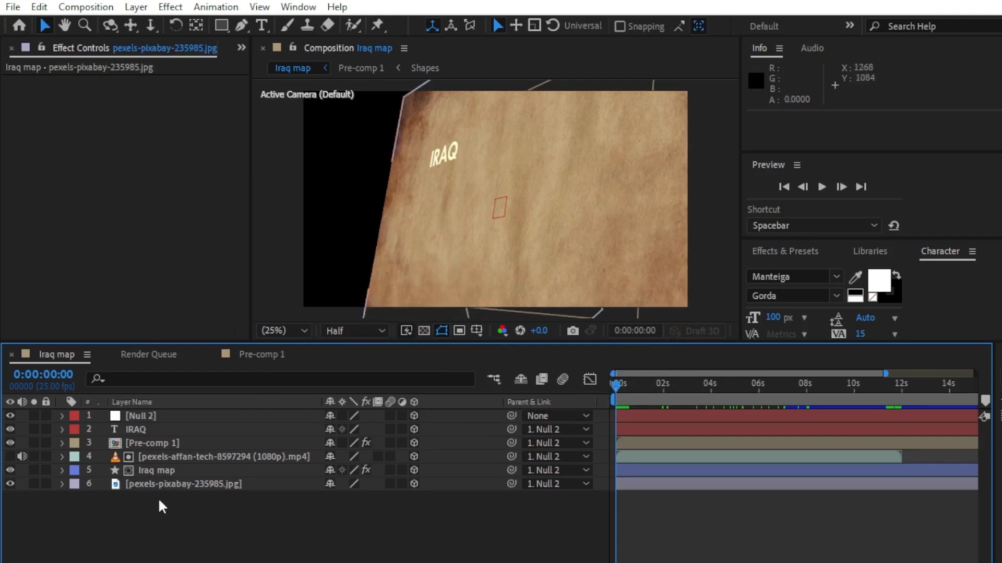
Apply Motion Tile to the pexels-pixabay-235985.jpg background with Output Width 580, Output Height 660, Mirror Edges and Horizontal Phase Shift enabled, and review the animation.
click(10, 483)
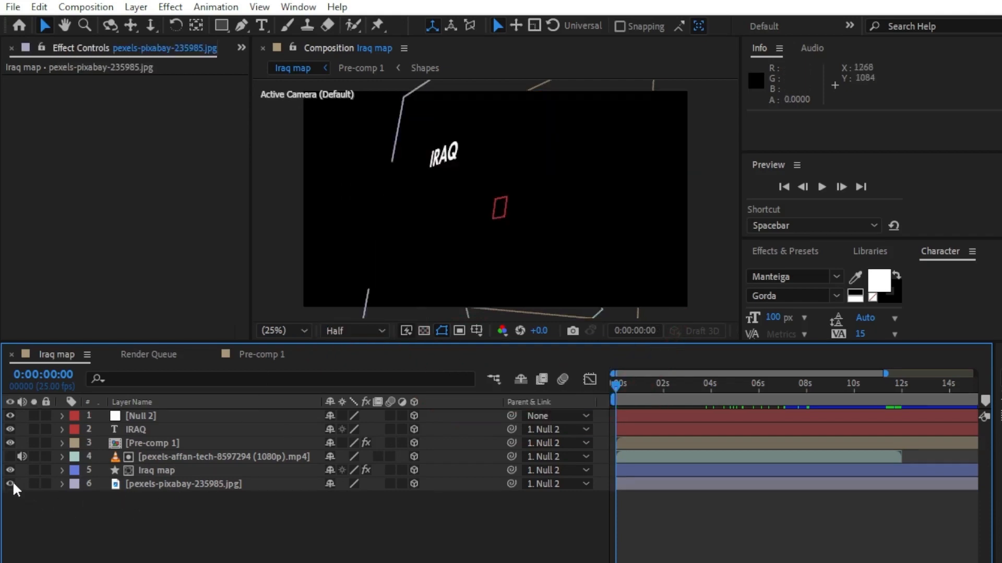
click(11, 484)
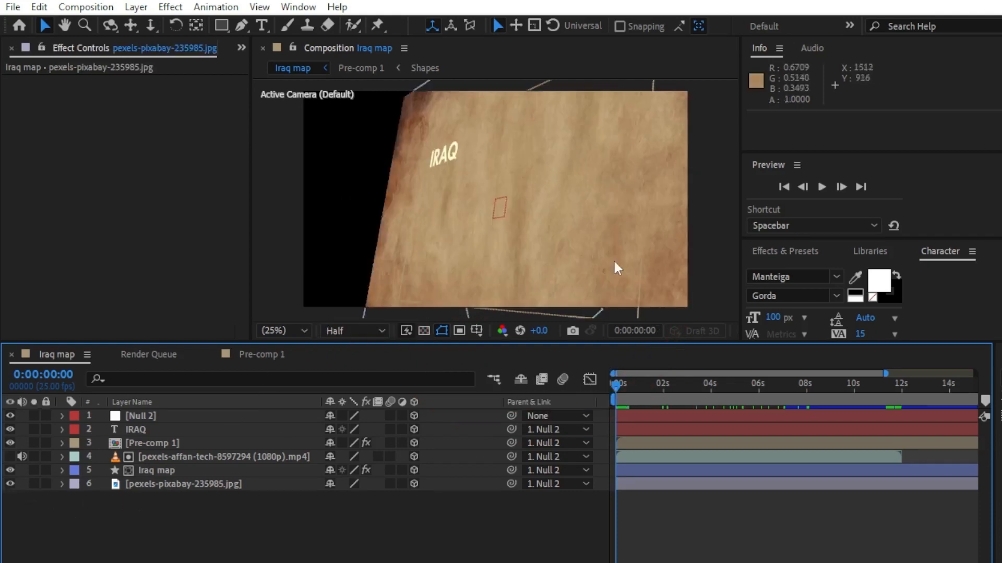
click(192, 485)
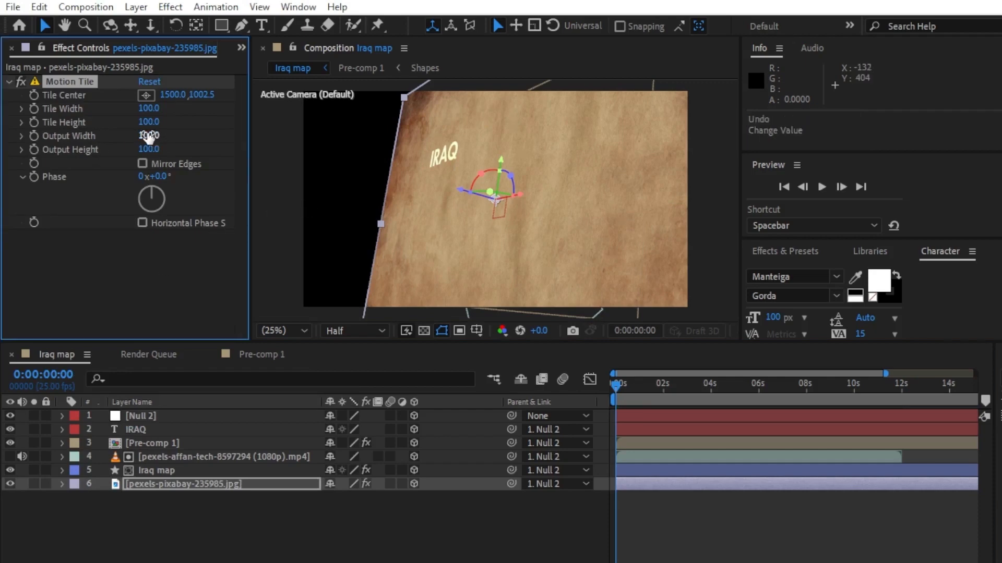
drag(148, 136, 196, 153)
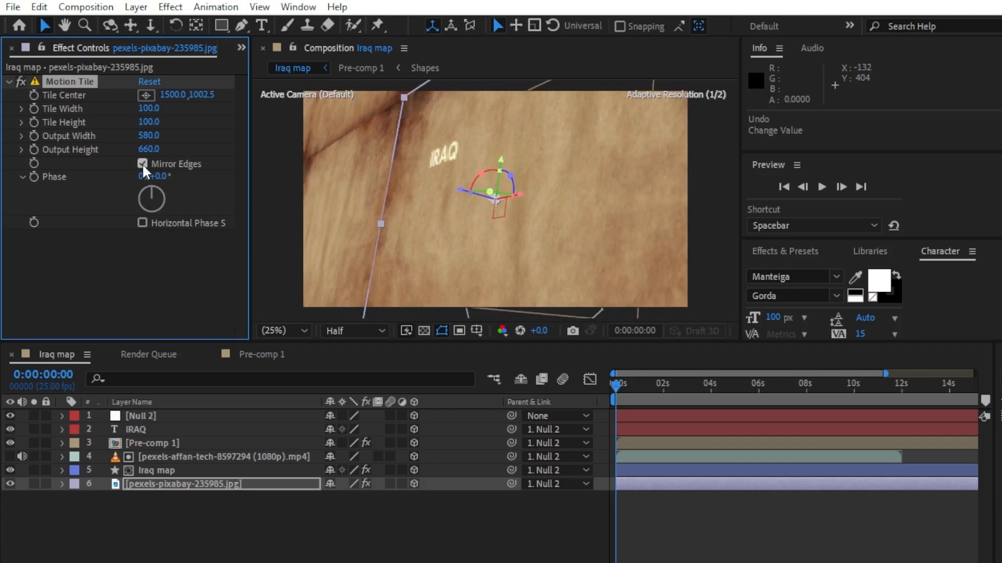
click(142, 224)
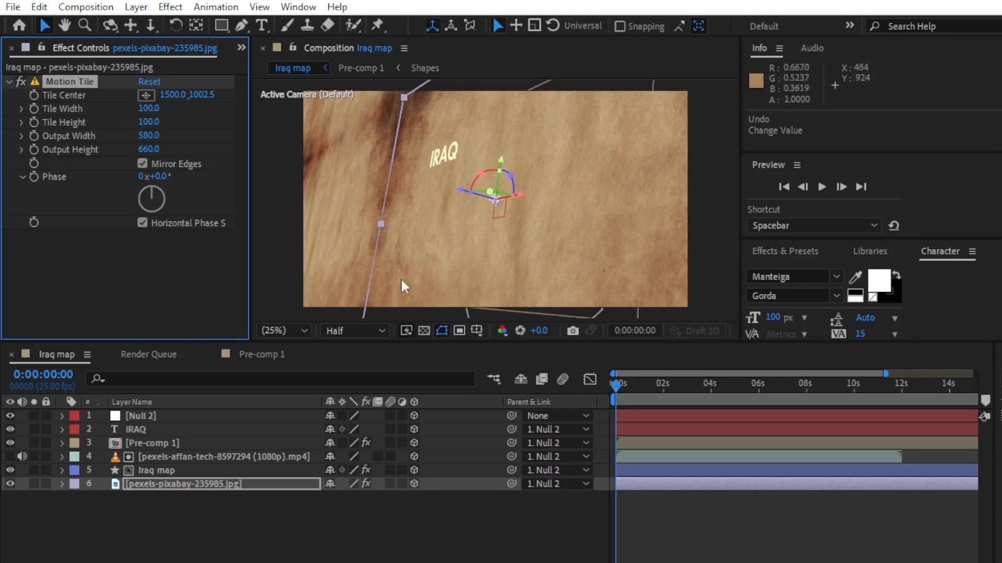
mouse_move(615, 384)
mouse_down()
mouse_move(653, 386)
mouse_move(615, 386)
mouse_up()
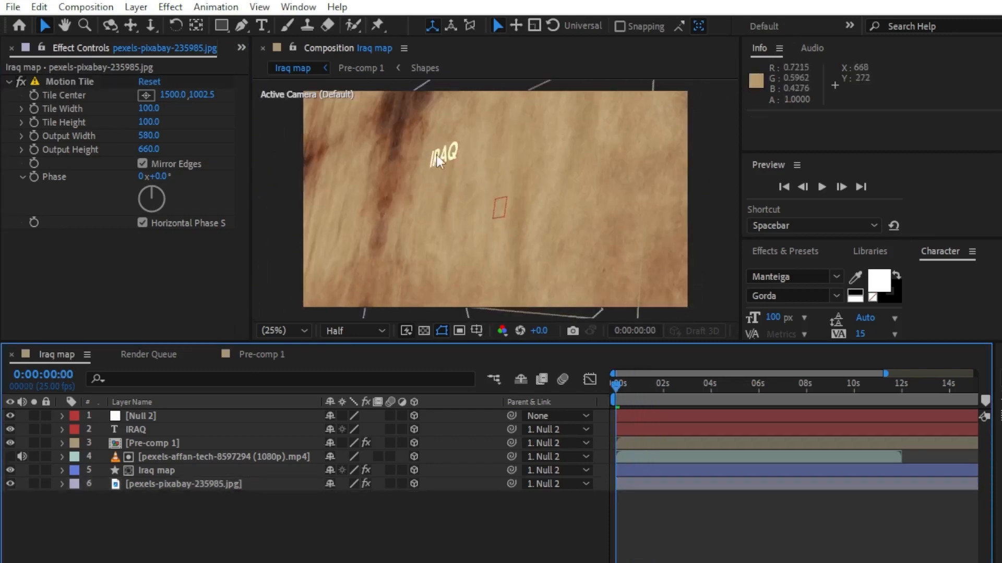
Shift the IRAQ text layer to start at 0:00:01:00 and review its timing from the composition's start.
click(135, 428)
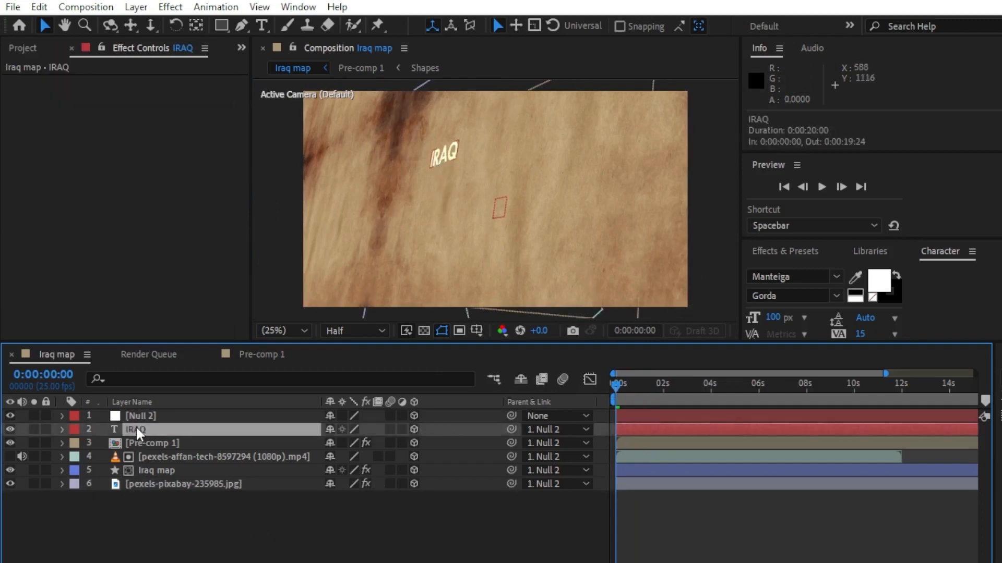
mouse_move(615, 385)
mouse_down()
mouse_move(636, 387)
mouse_move(623, 397)
mouse_up()
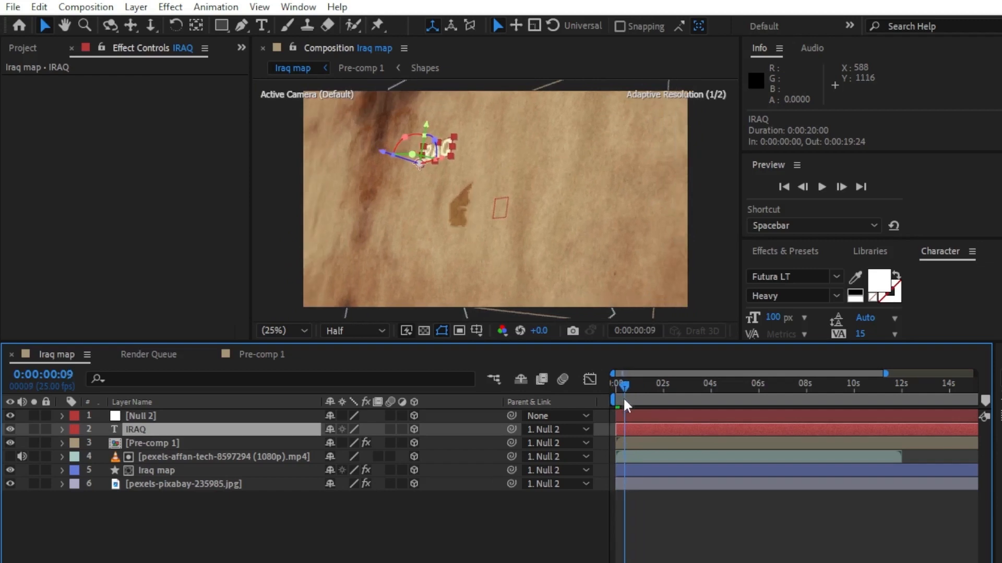
drag(886, 373, 731, 374)
drag(635, 386, 671, 385)
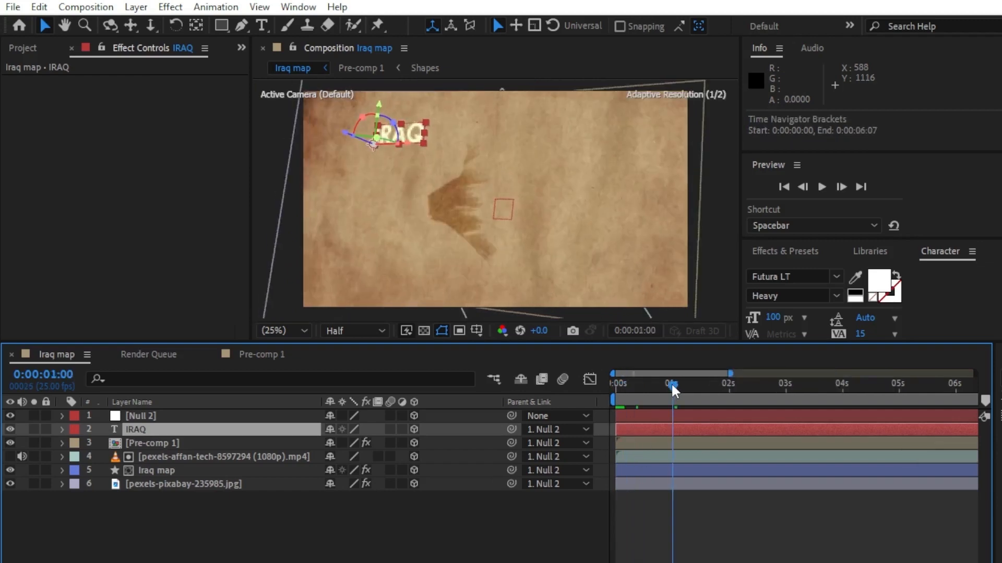
drag(627, 429, 682, 432)
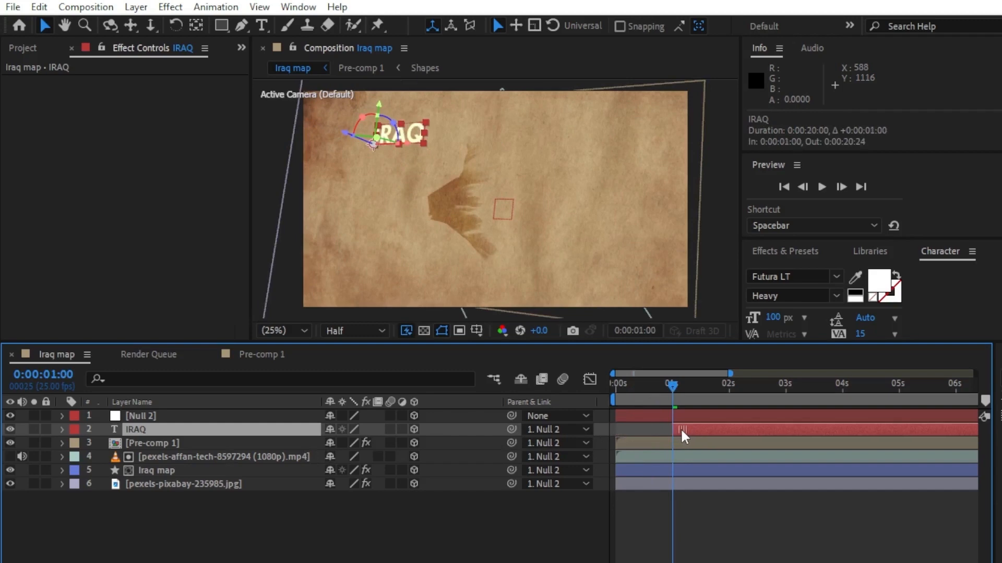
key(space)
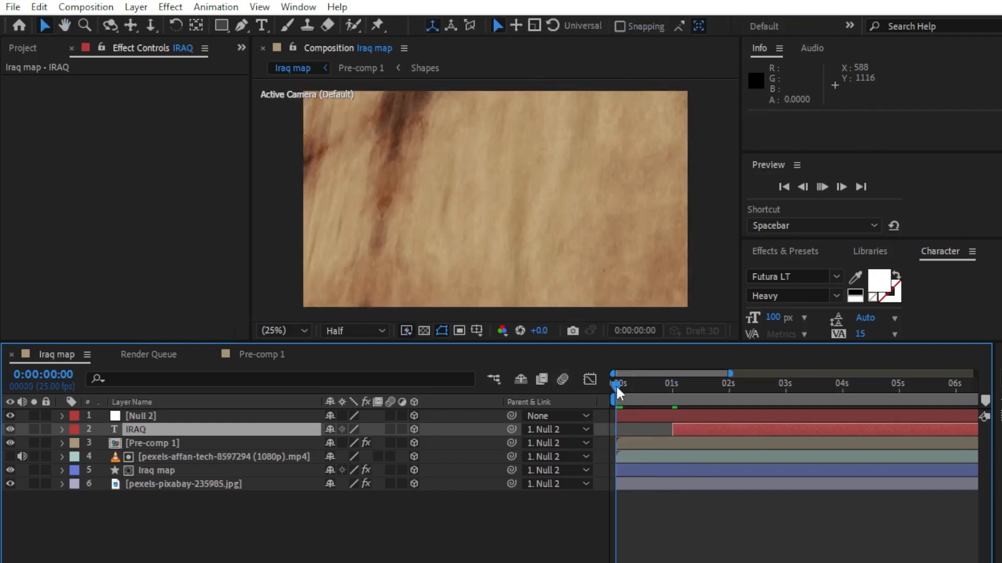
drag(616, 384, 777, 418)
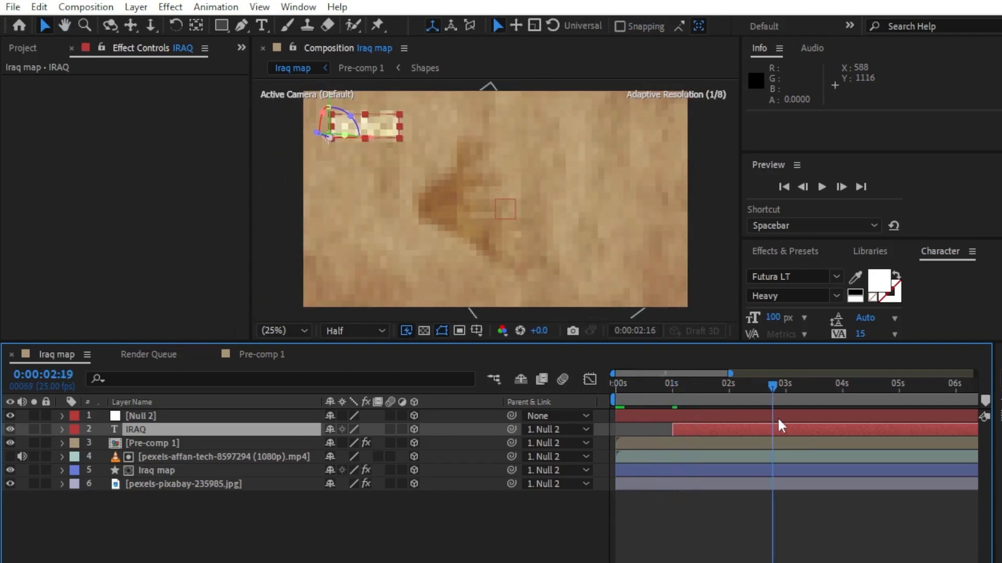
click(593, 490)
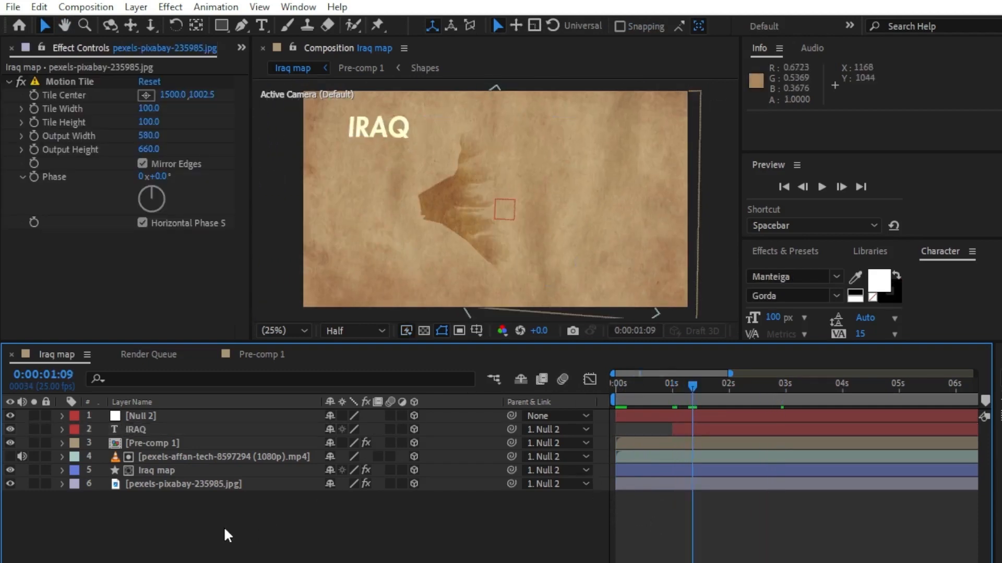
Add an adjustment layer above all layers and apply the CC Vignette effect to it.
right_click(224, 528)
mouse_move(246, 339)
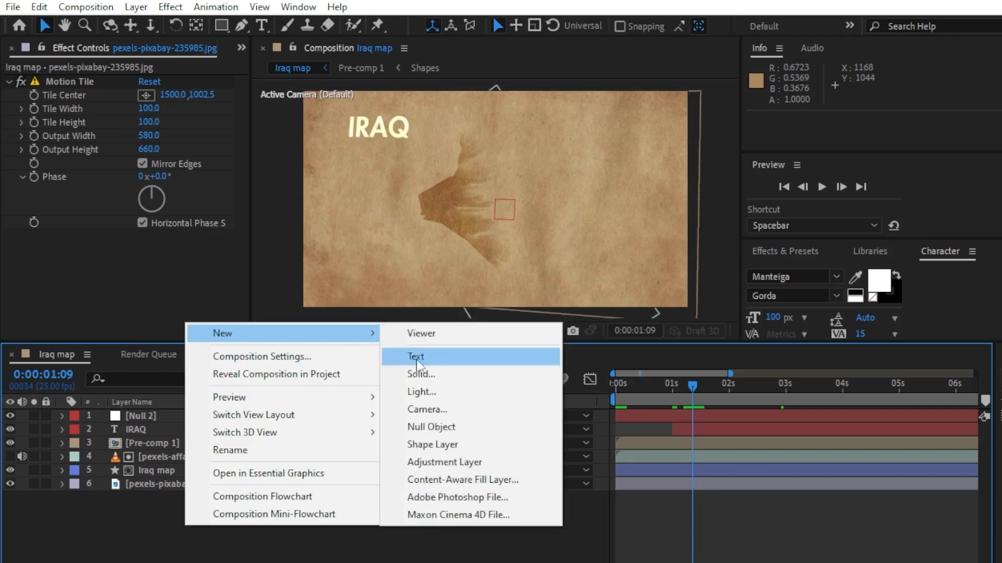
click(444, 462)
key(ctrl+space)
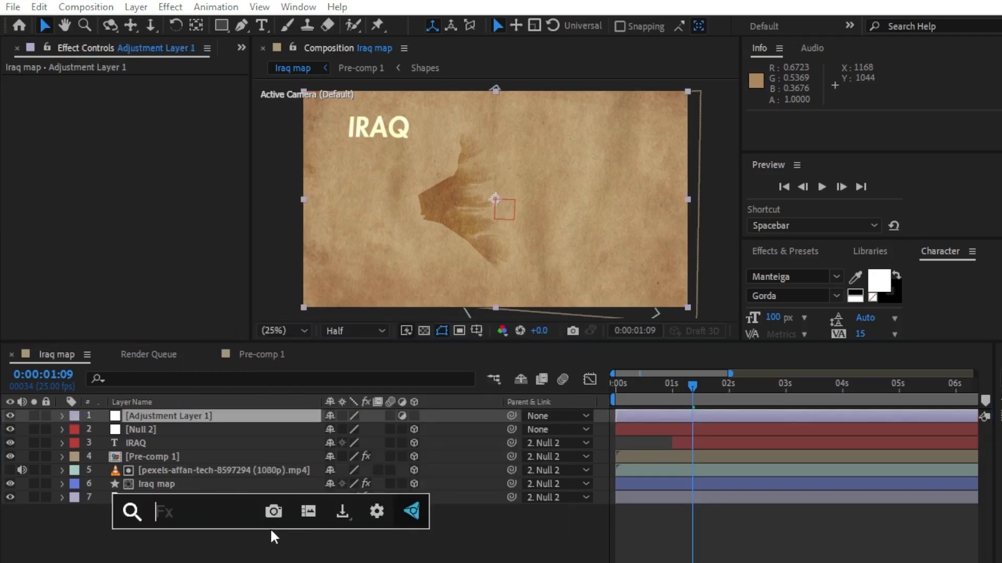
text(cc v)
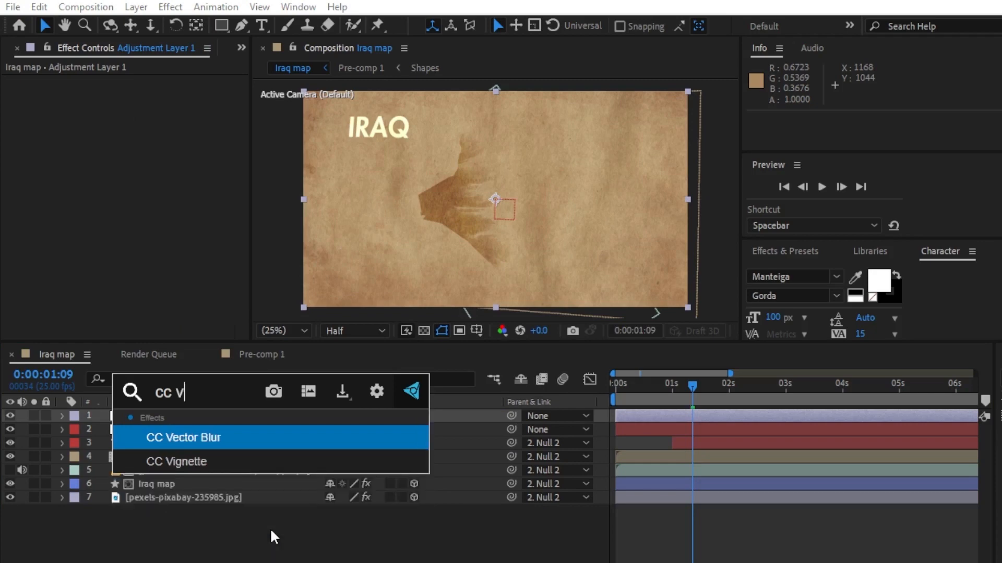
key(Down)
key(Return)
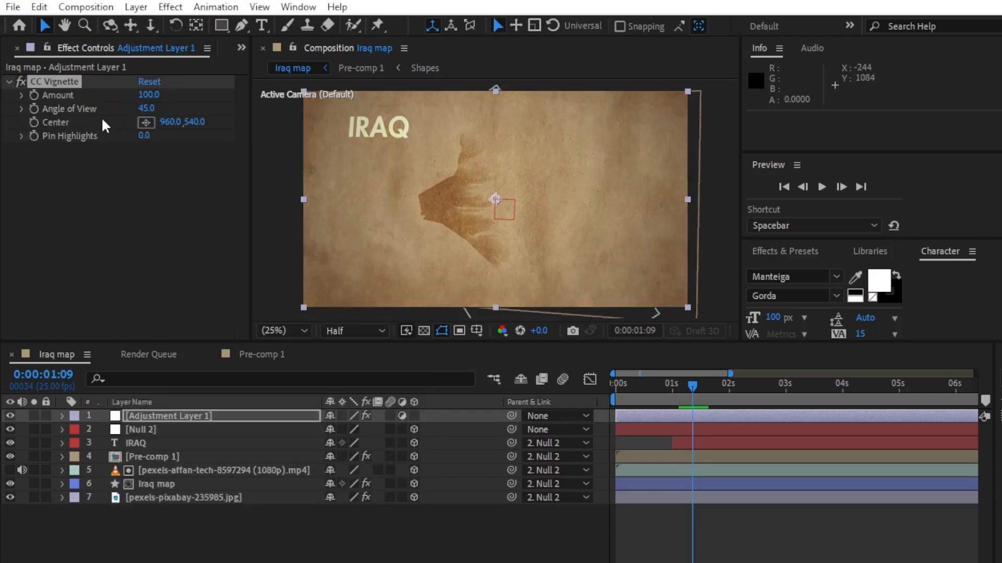
Set the CC Vignette's Angle of View to 60 and review the vignette over the opening of the animation.
click(146, 109)
text(60)
key(Return)
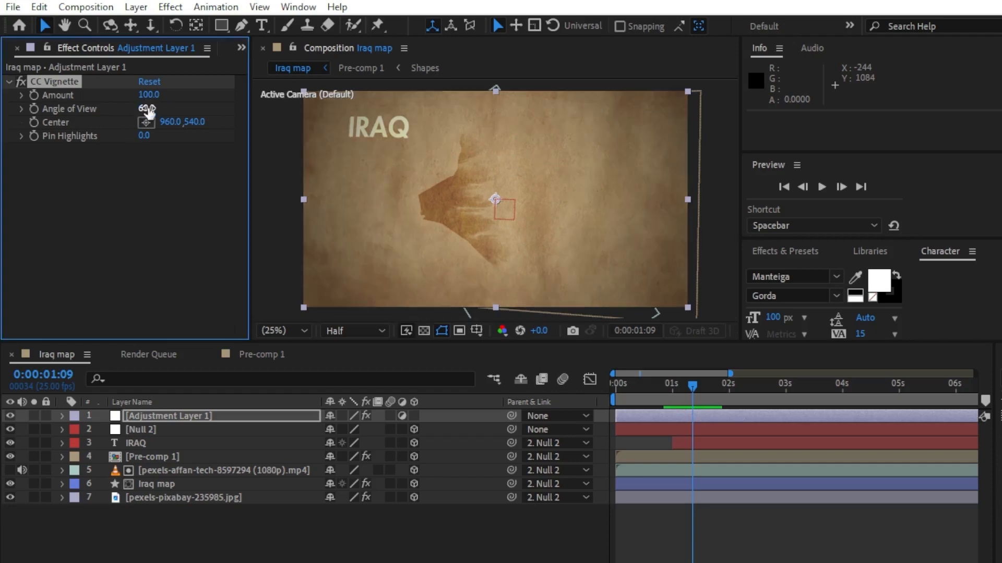
drag(692, 387, 609, 422)
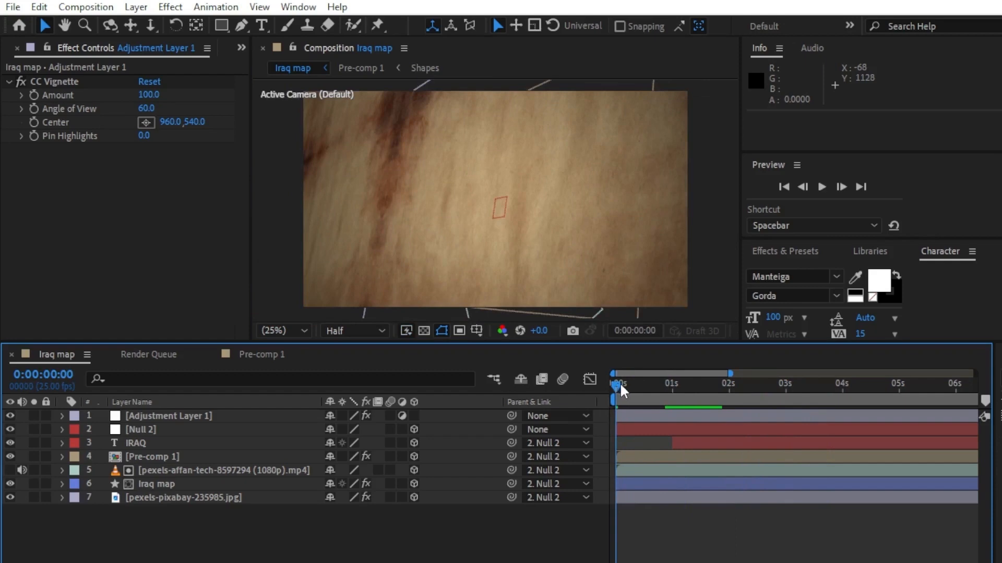
drag(620, 383, 711, 391)
click(643, 396)
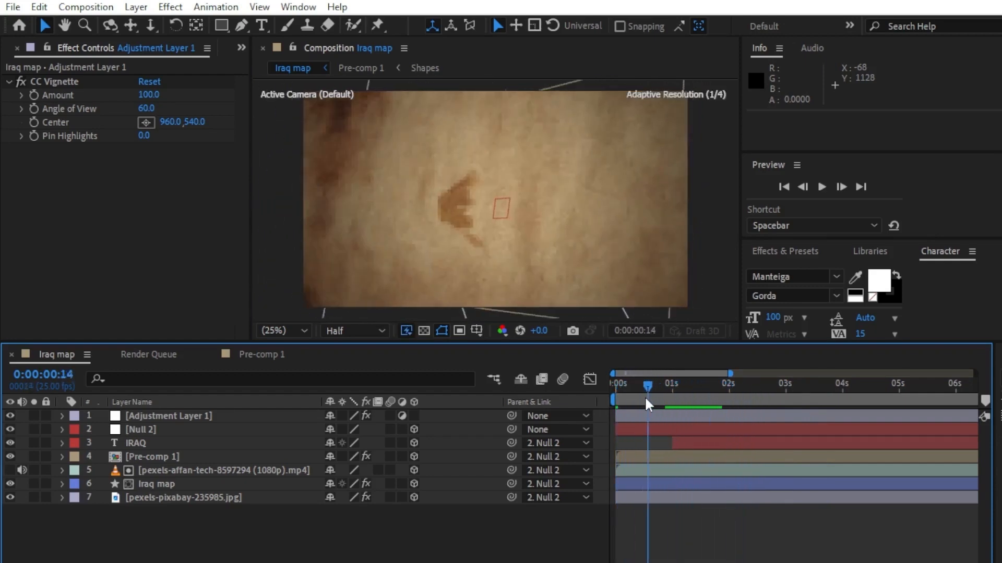
Apply Posterize Time to the adjustment layer with a Frame Rate of 50.
click(153, 414)
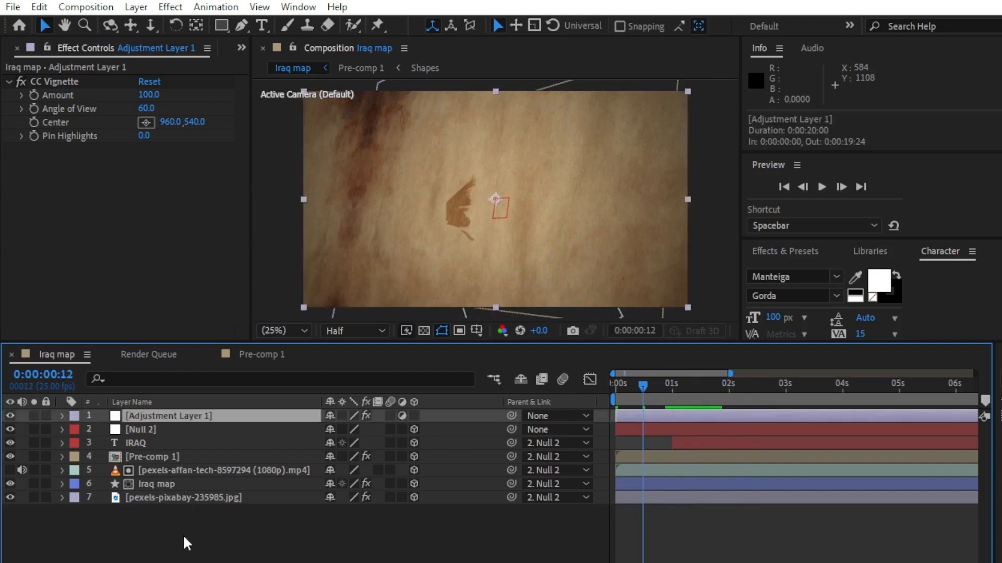
key(ctrl+space)
text(p)
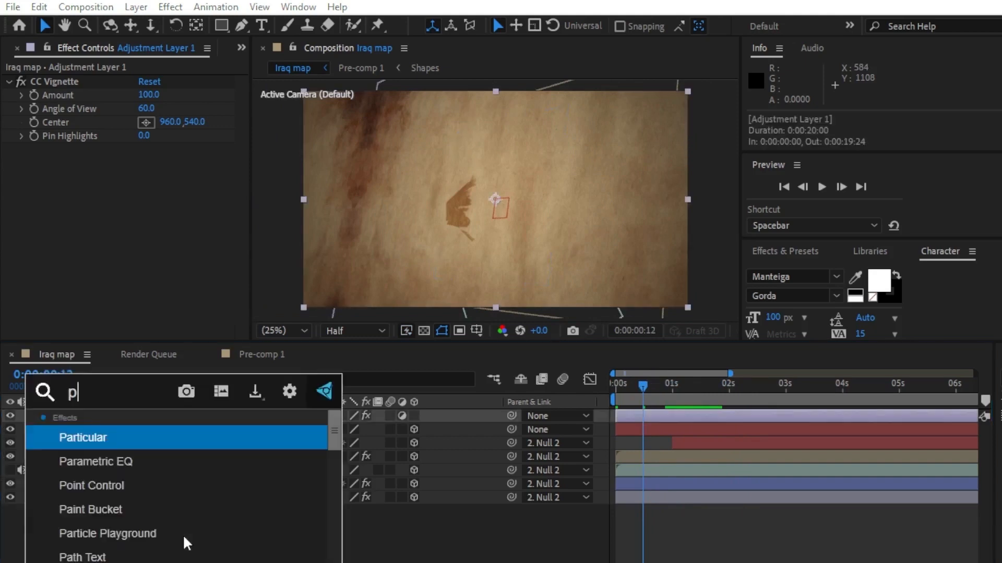
text(ost)
key(Down)
key(Return)
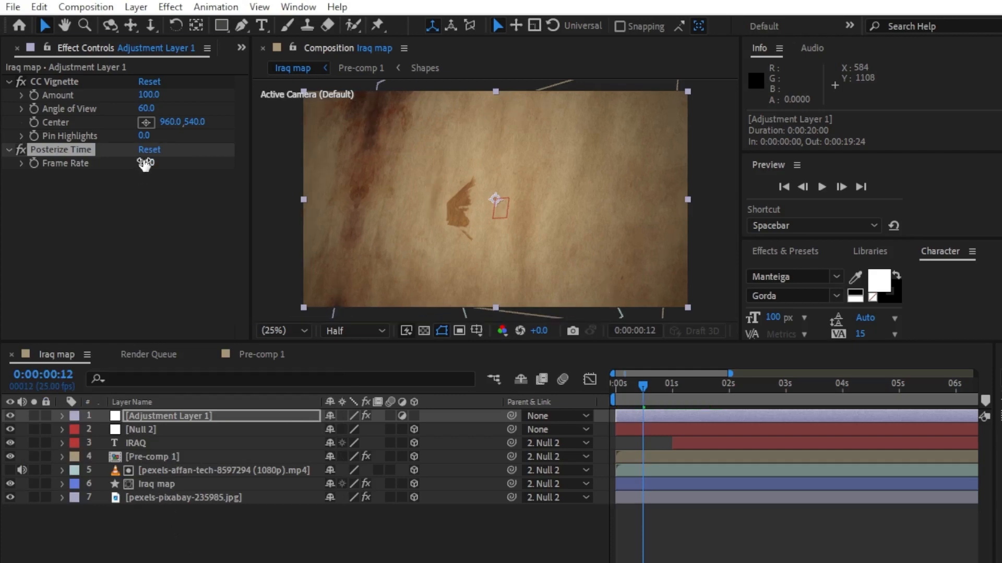
drag(147, 163, 145, 163)
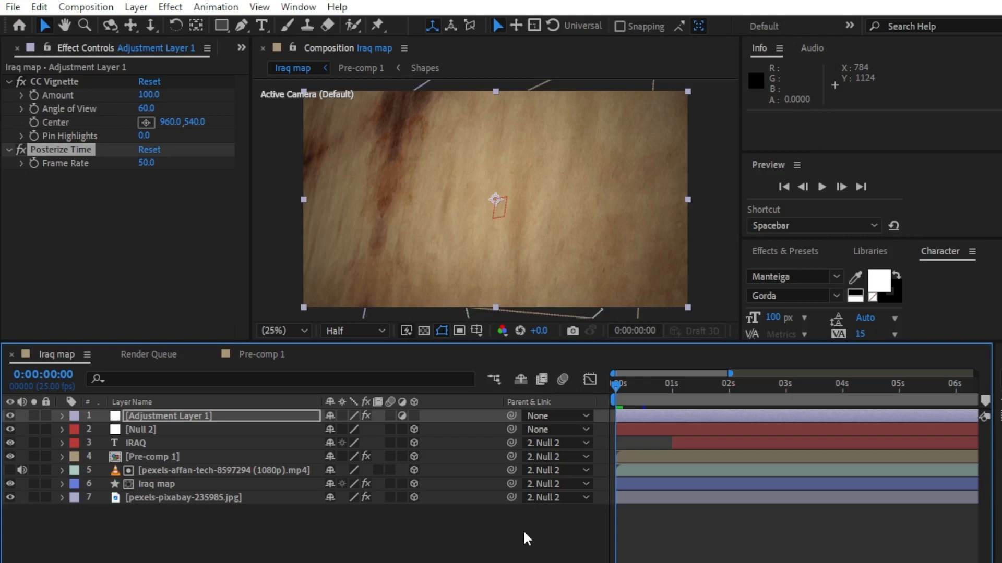